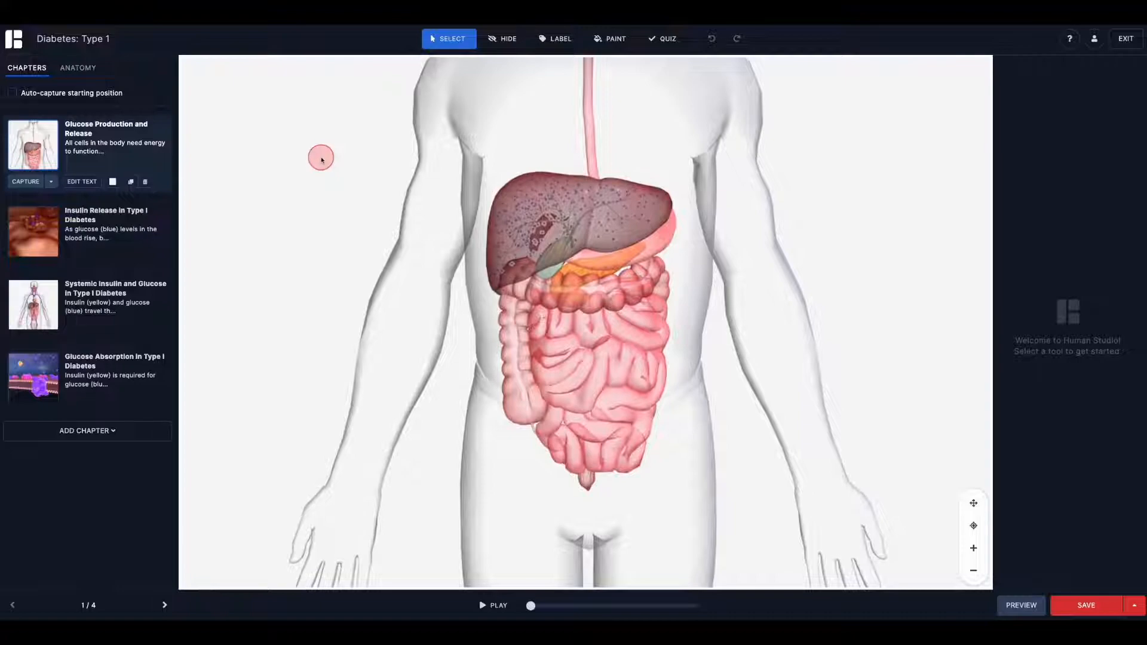
- Capture the current view as the starting position and thumbnail of the Glucose Production and Release chapter
{"action": "left_click", "coordinate": [26, 183]}
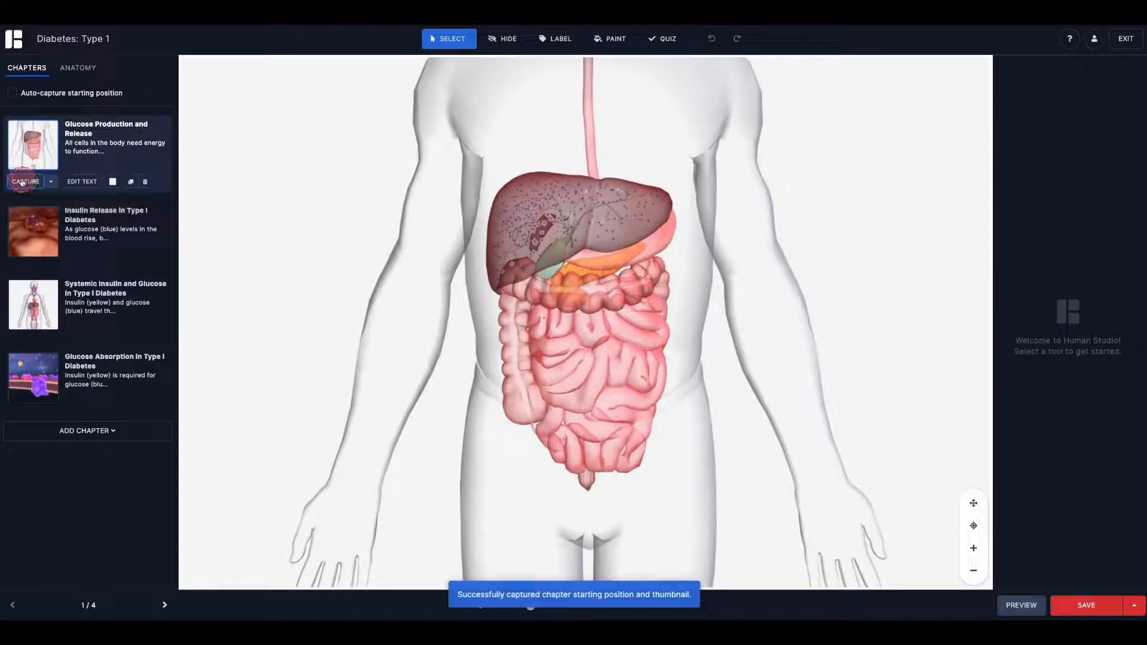
- Add the multiple-choice quiz question "What hormone do beta cells release?" to the Insulin Release in Type I Diabetes chapter
{"action": "left_click", "coordinate": [63, 224]}
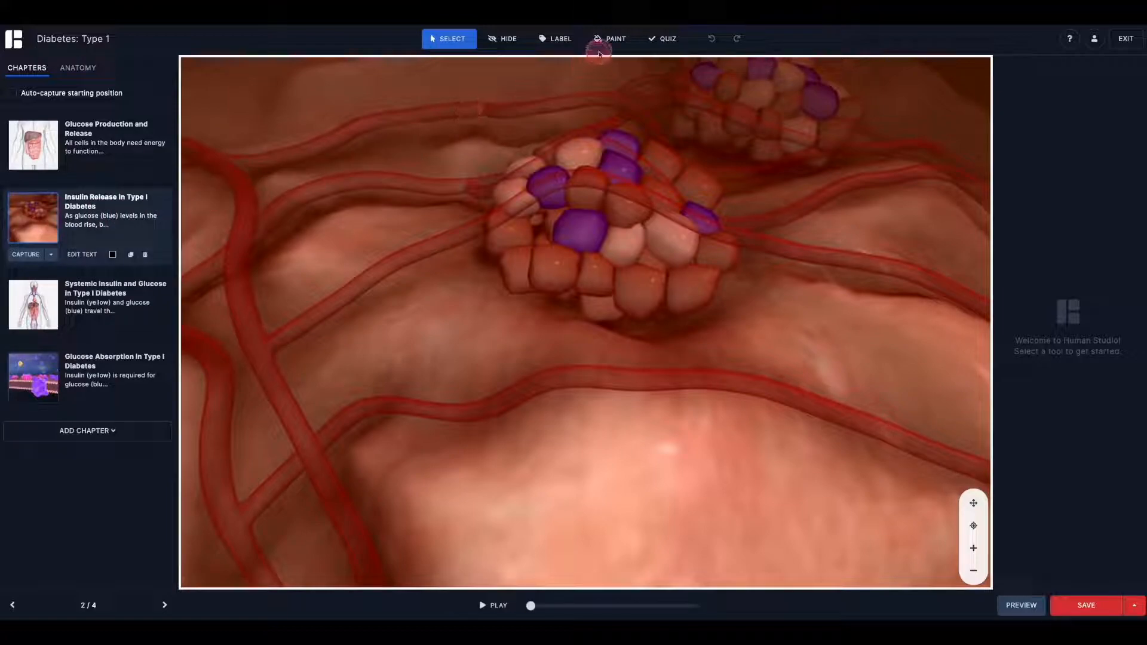
{"action": "left_click", "coordinate": [654, 39]}
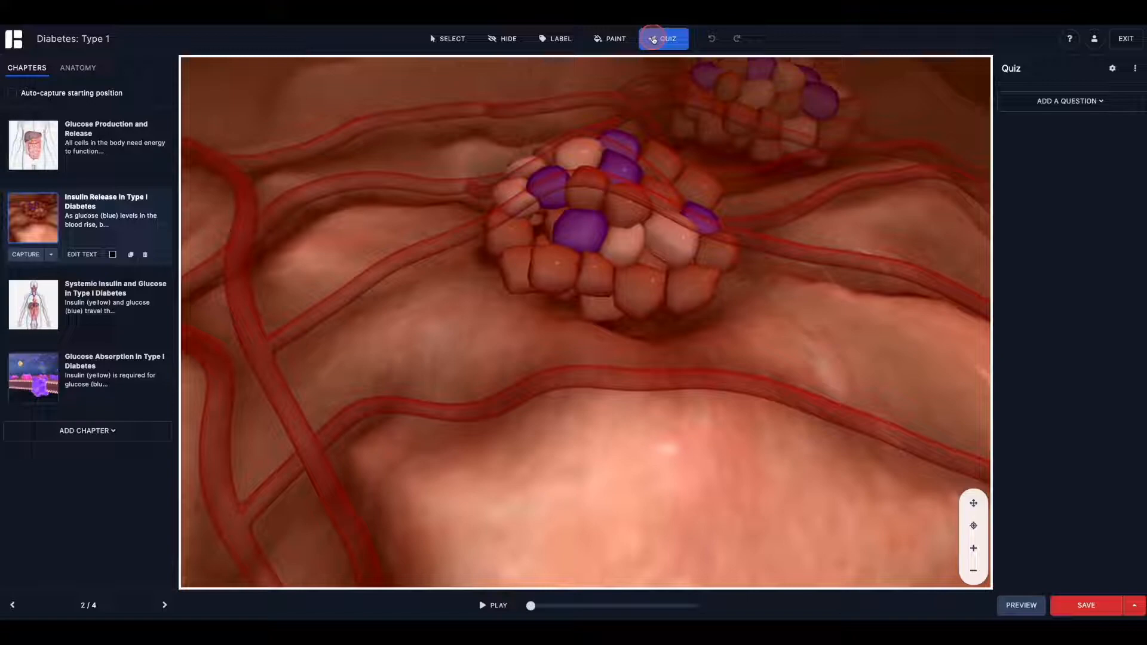
{"action": "left_click", "coordinate": [1061, 101]}
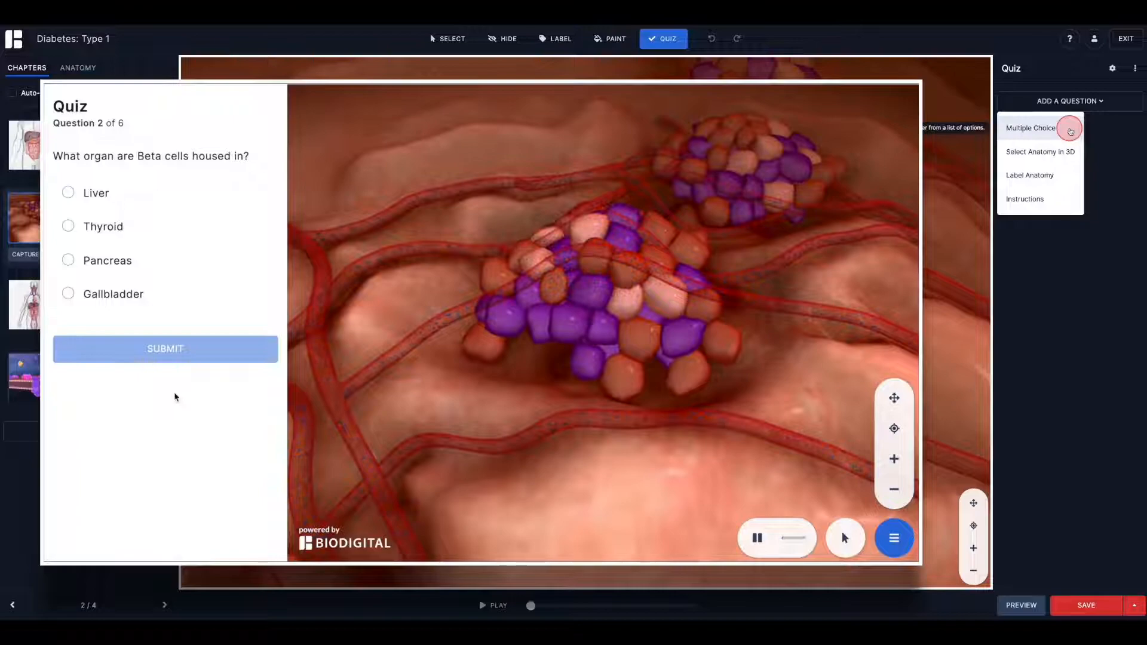
{"action": "left_click", "coordinate": [1070, 131]}
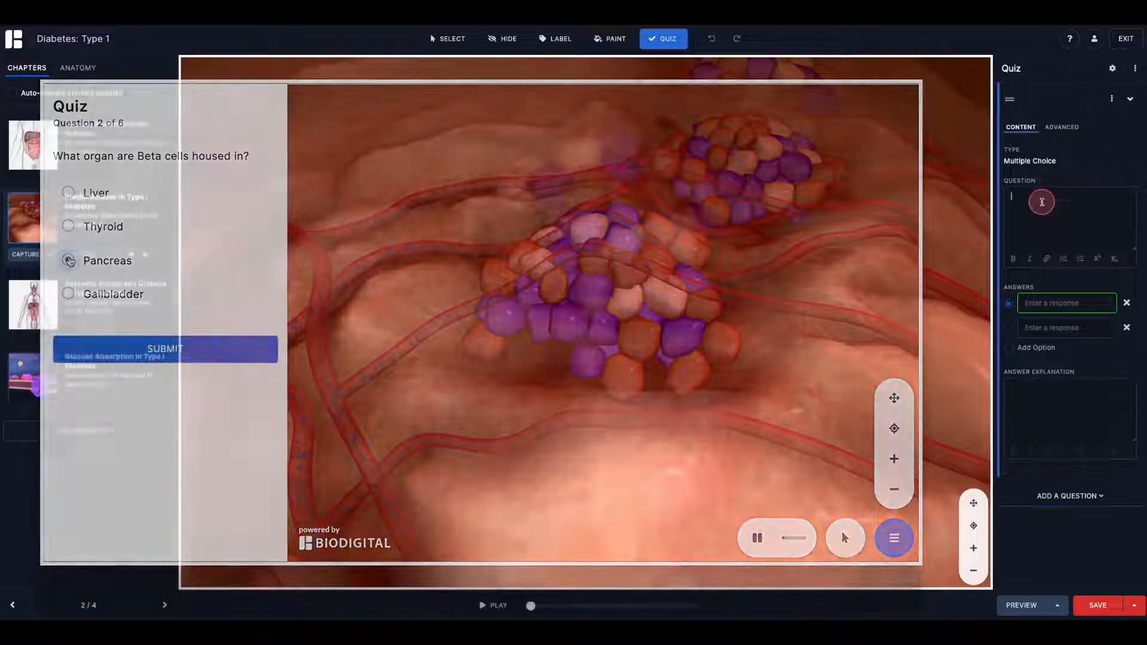
{"action": "type", "text": "What hormone do"}
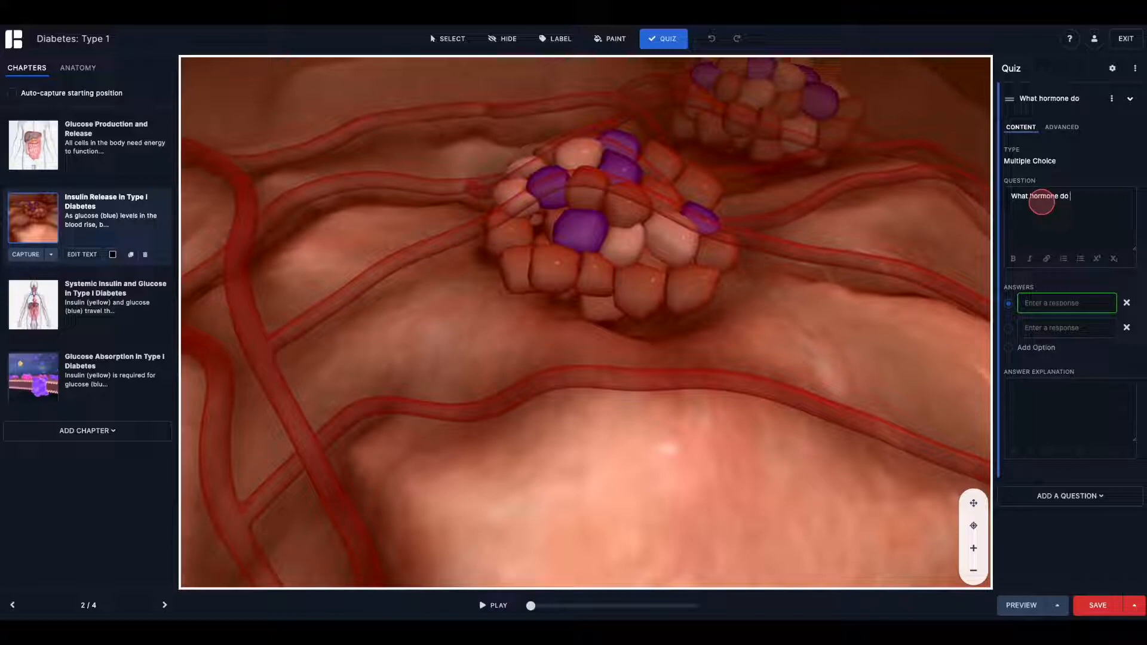
{"action": "type", "text": " beta cells release?"}
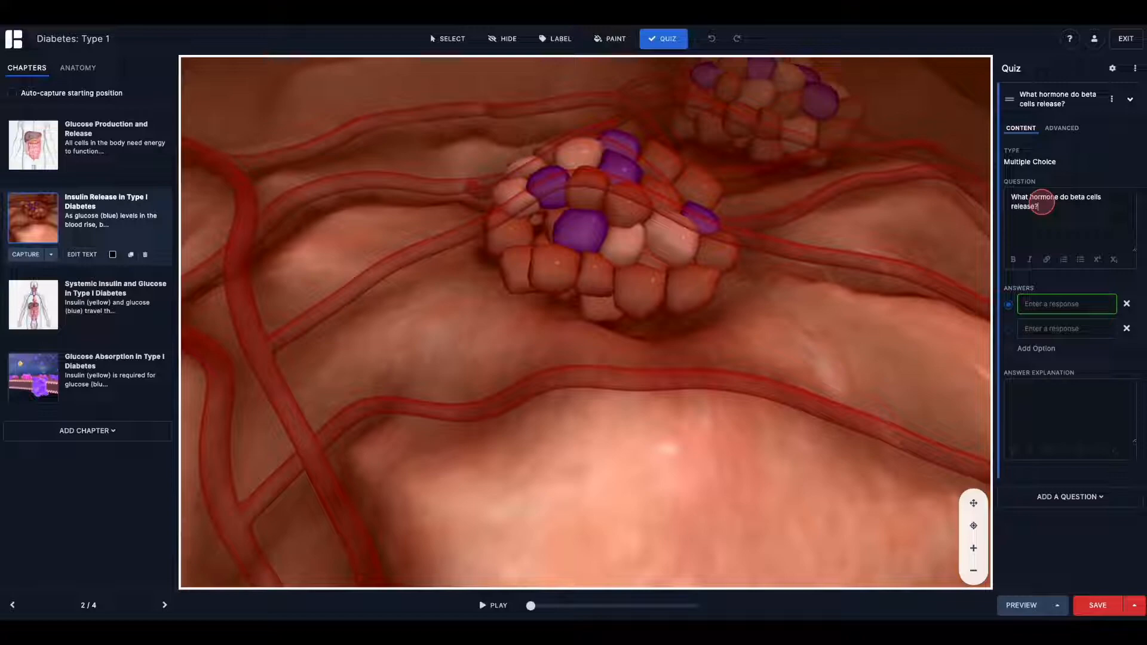
- Enter Glucose, Testosterone, Insulin and Growth hormone as the four answer options of the beta cell question
{"action": "left_click", "coordinate": [1045, 305]}
{"action": "type", "text": "Glucose"}
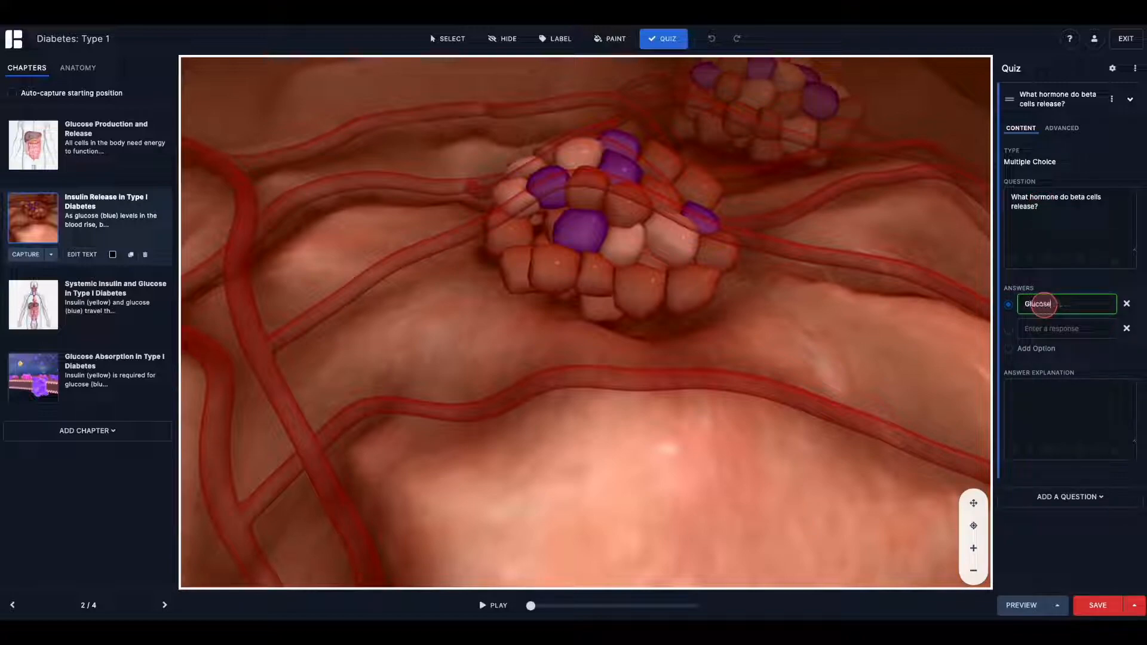
{"action": "left_click", "coordinate": [1041, 327]}
{"action": "type", "text": "Testosterone"}
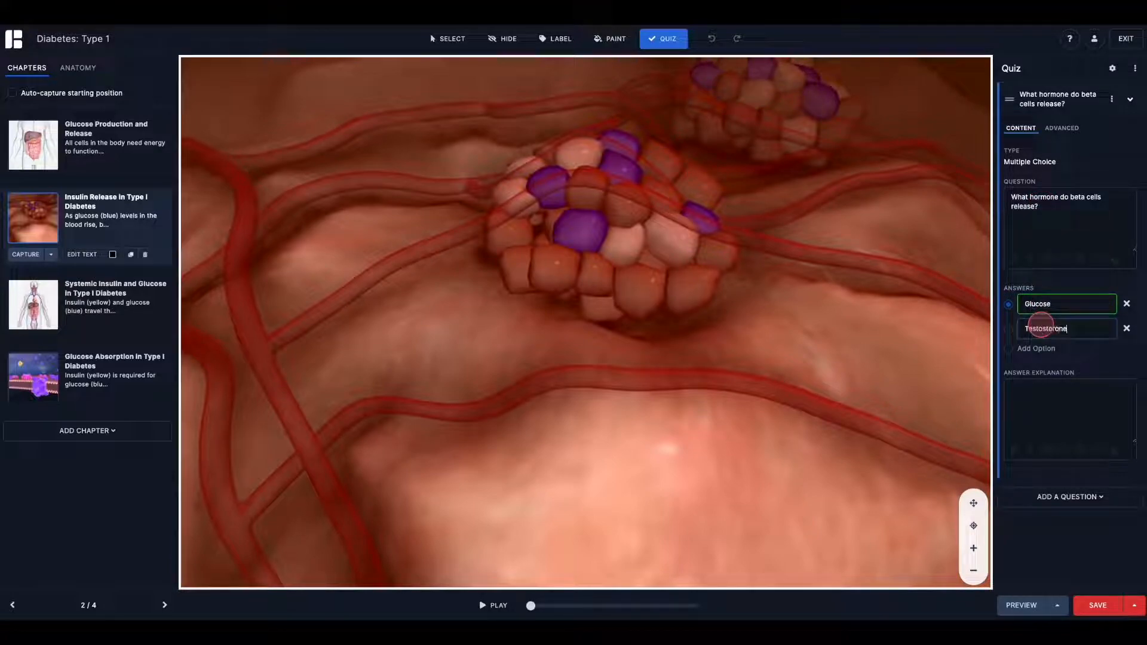
{"action": "left_click", "coordinate": [1037, 348]}
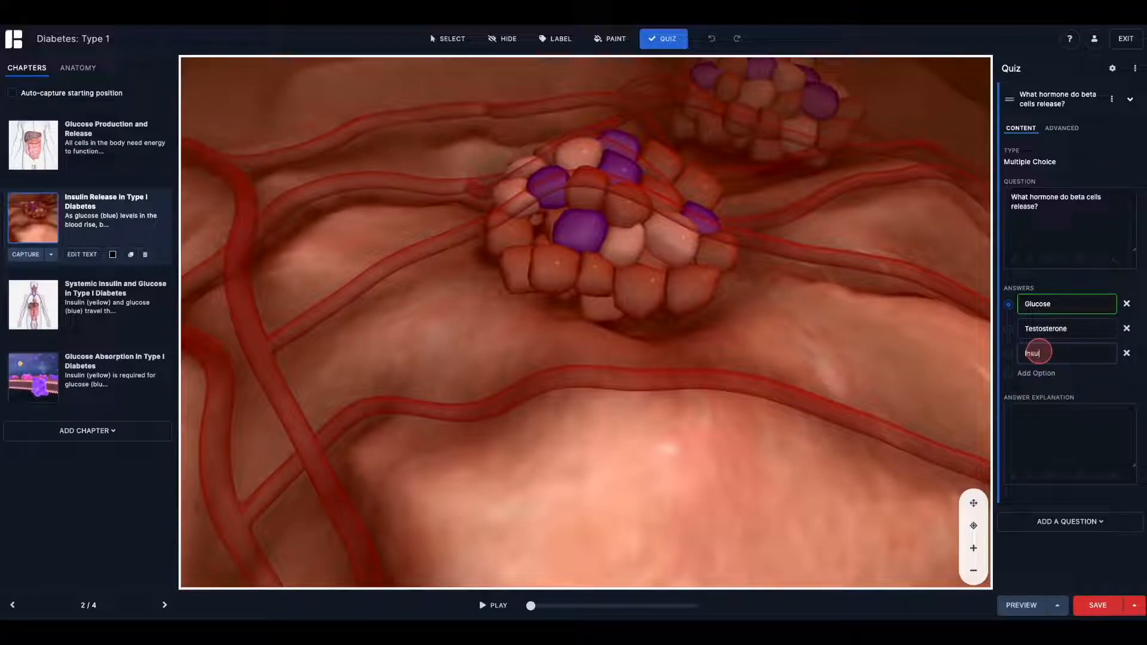
{"action": "left_click", "coordinate": [1037, 373]}
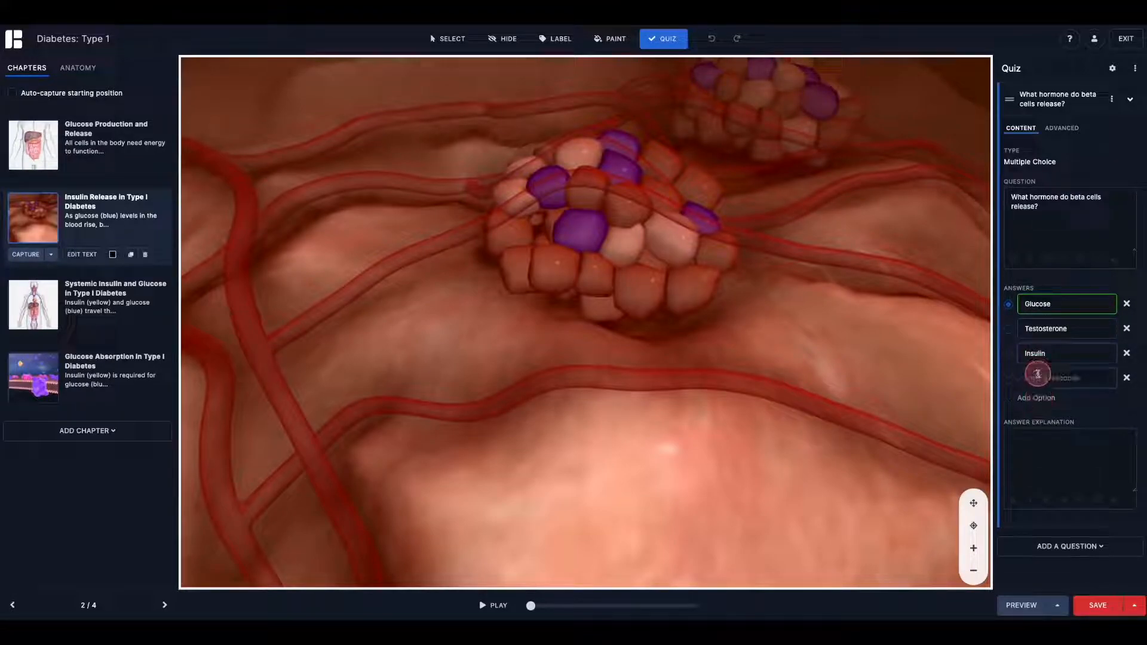
{"action": "type", "text": "Growth hormone"}
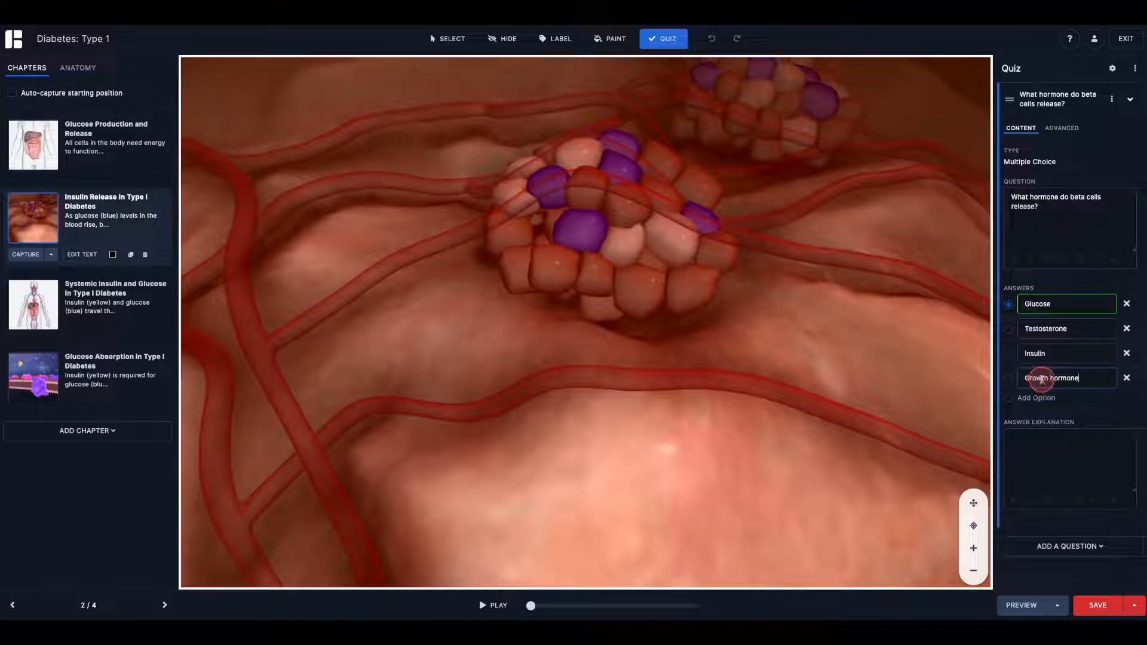
- Mark Insulin as correct and enter the explanation "In patients with Type 1 diabetes, beta-cell mass and function are diminished, leading to insufficient insulin secretion"
{"action": "left_click", "coordinate": [1008, 354]}
{"action": "left_click", "coordinate": [1028, 437]}
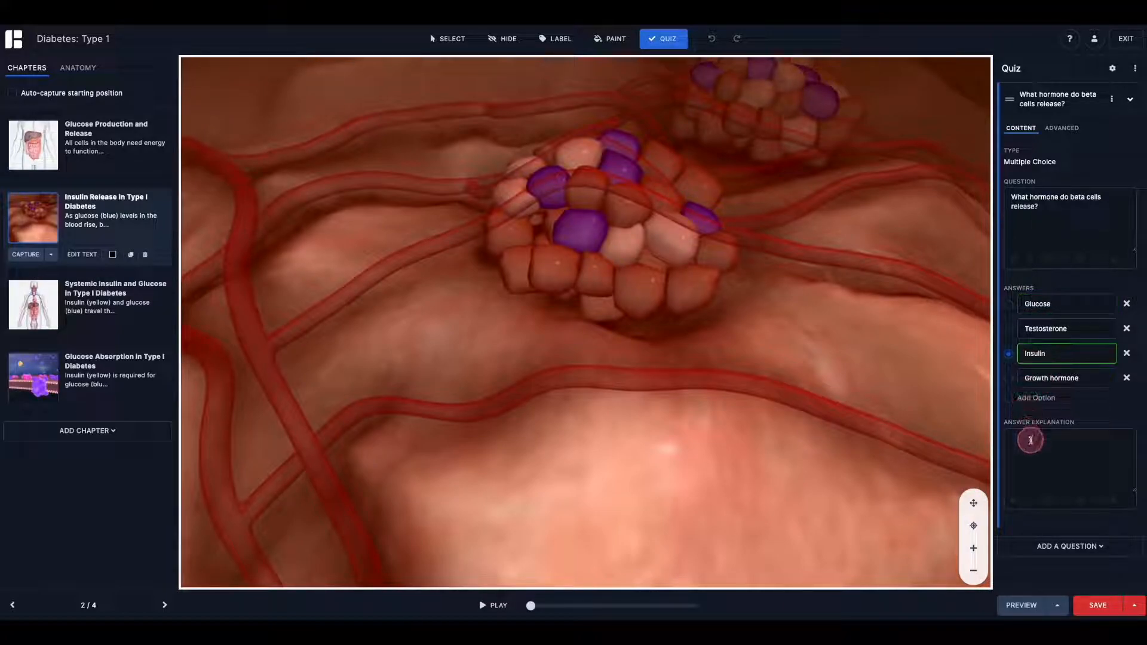
{"action": "type", "text": "In patients with Type 1 diabetes, beta-cell mass and function are diminished, leading to insufficient insulin secretion"}
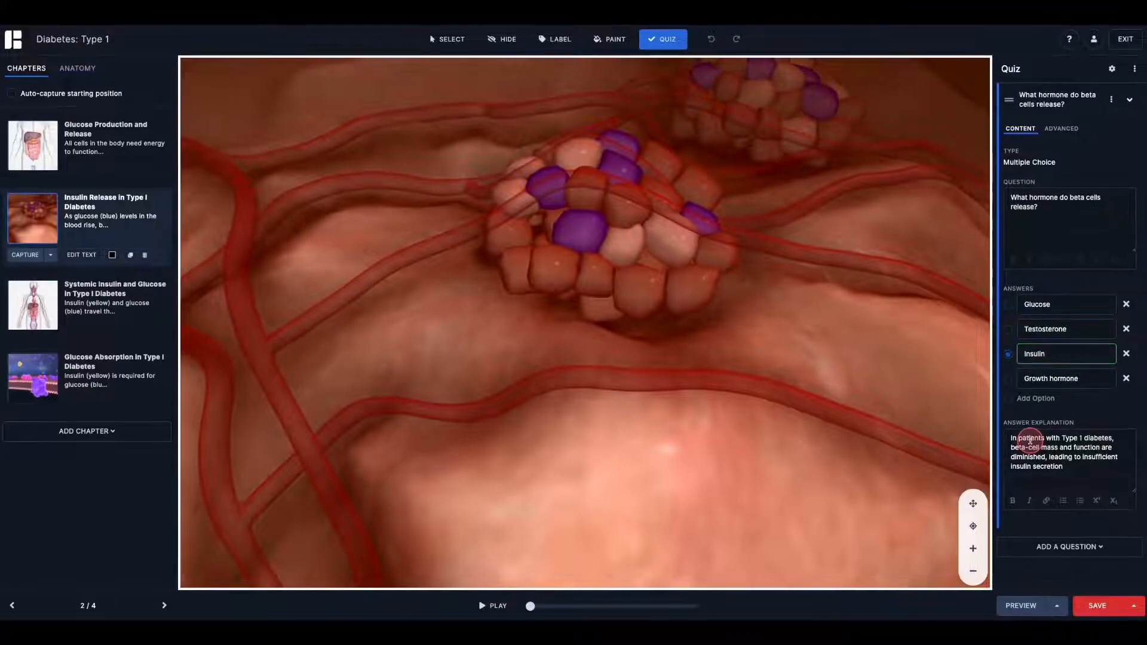
- Mark a lower, closer view of the two islet cell clusters as the beta cell question's custom starting position
{"action": "left_click", "coordinate": [1065, 129]}
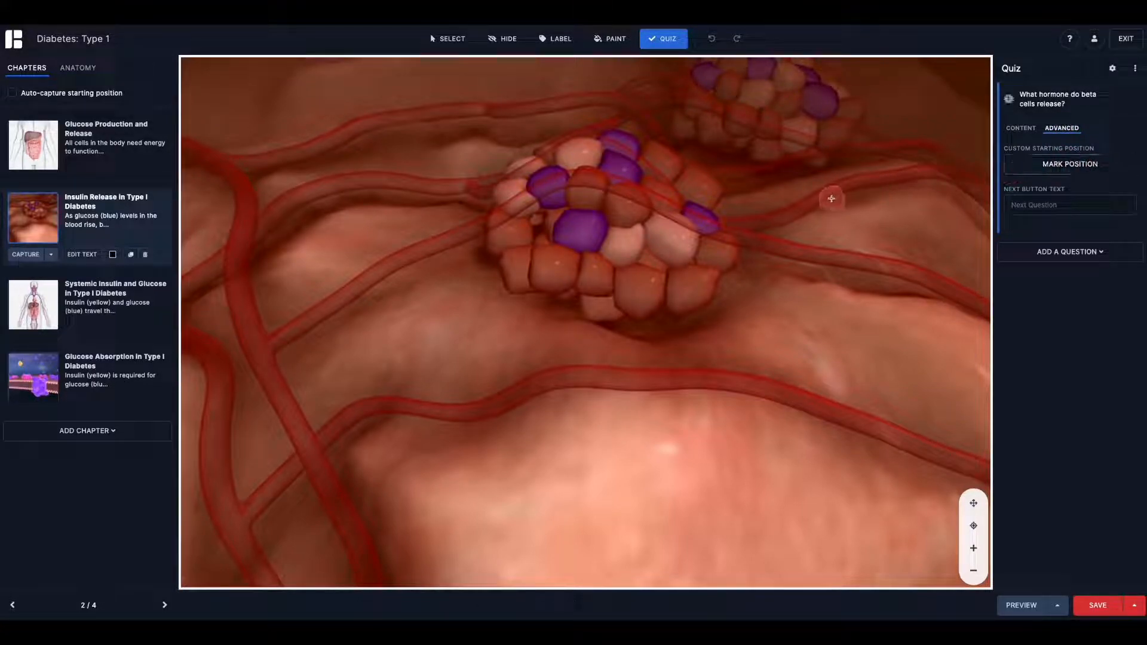
{"action": "scroll", "coordinate": [835, 204], "scroll_direction": "down", "scroll_amount": 5}
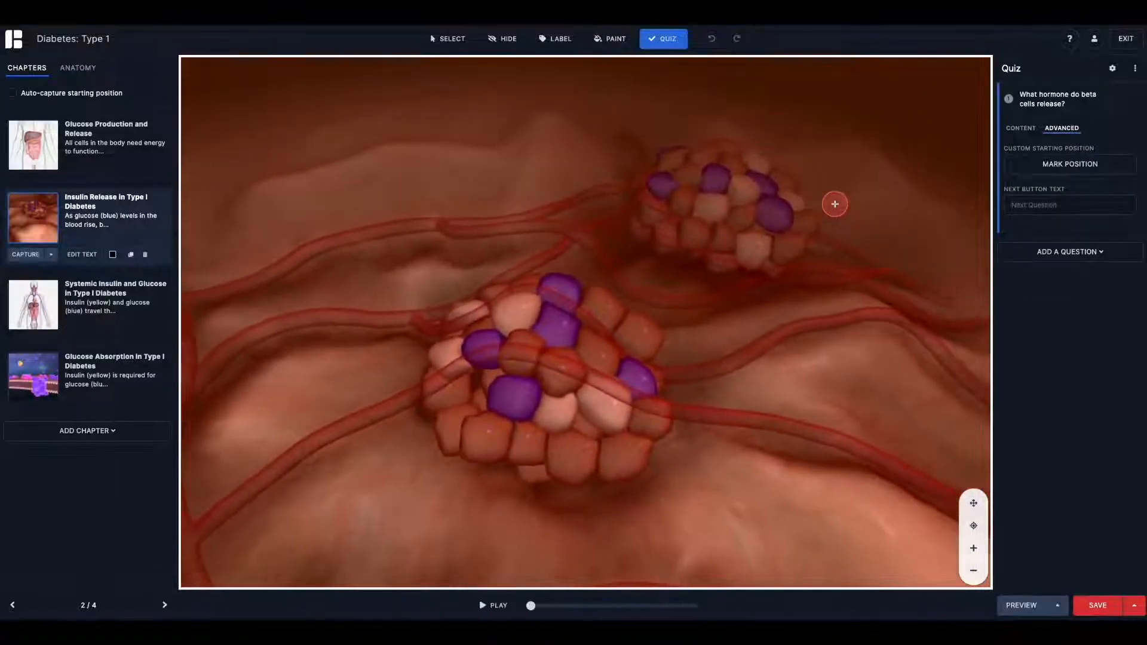
{"action": "left_click_drag", "start_coordinate": [757, 255], "coordinate": [768, 244]}
{"action": "scroll", "coordinate": [765, 260], "scroll_direction": "up", "scroll_amount": 3}
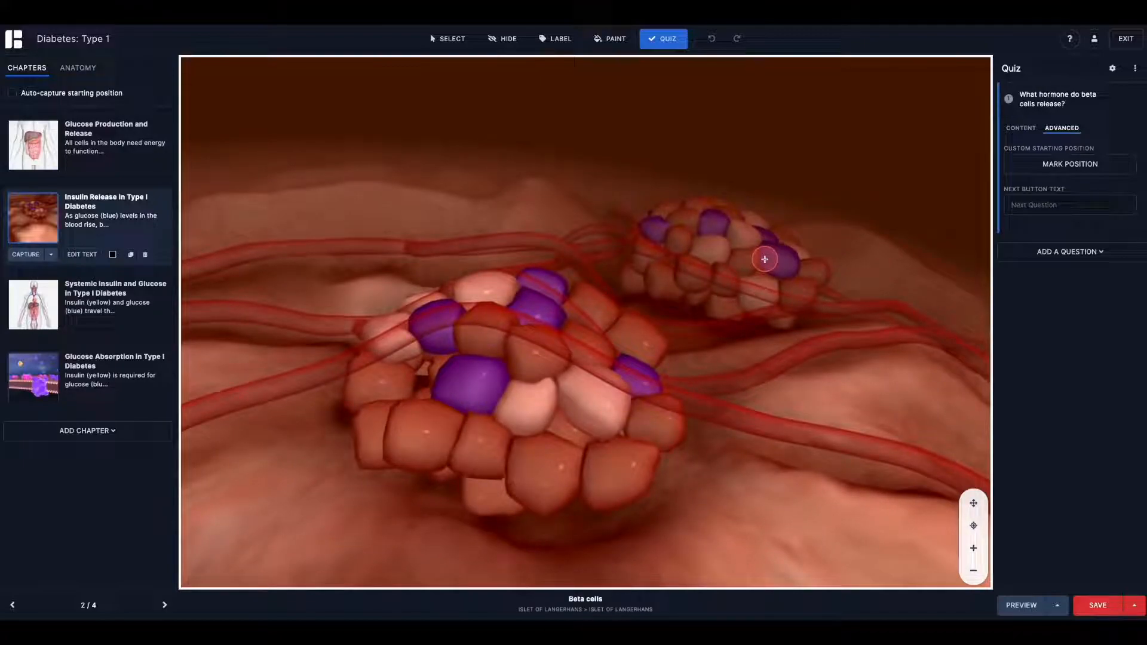
{"action": "key", "text": "Down"}
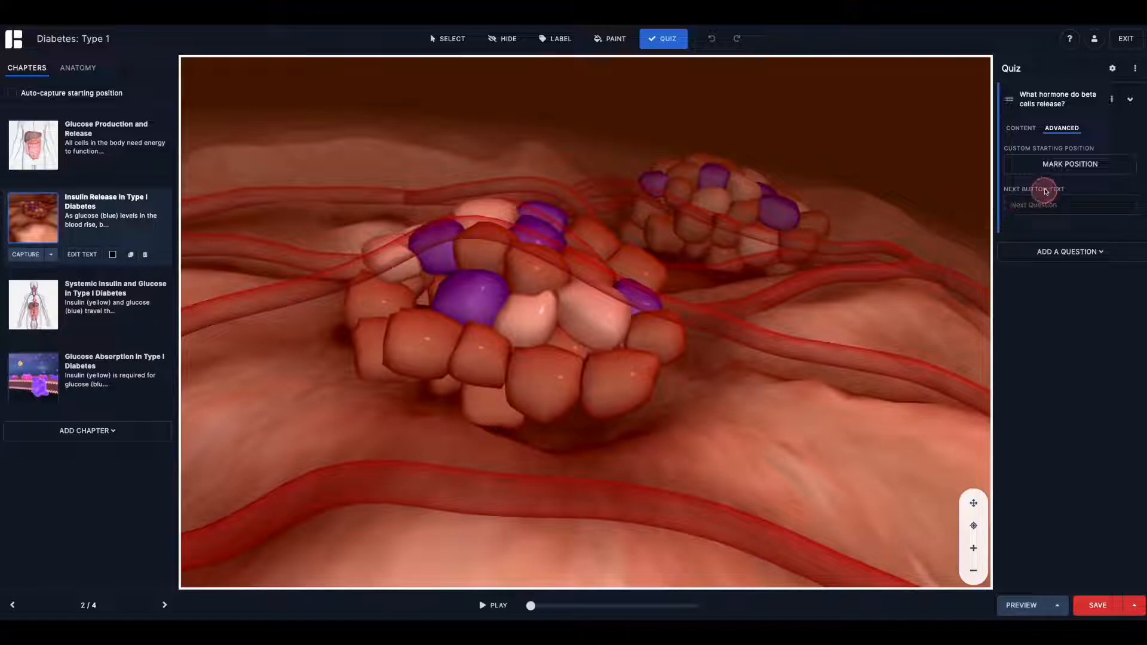
{"action": "left_click", "coordinate": [1051, 171]}
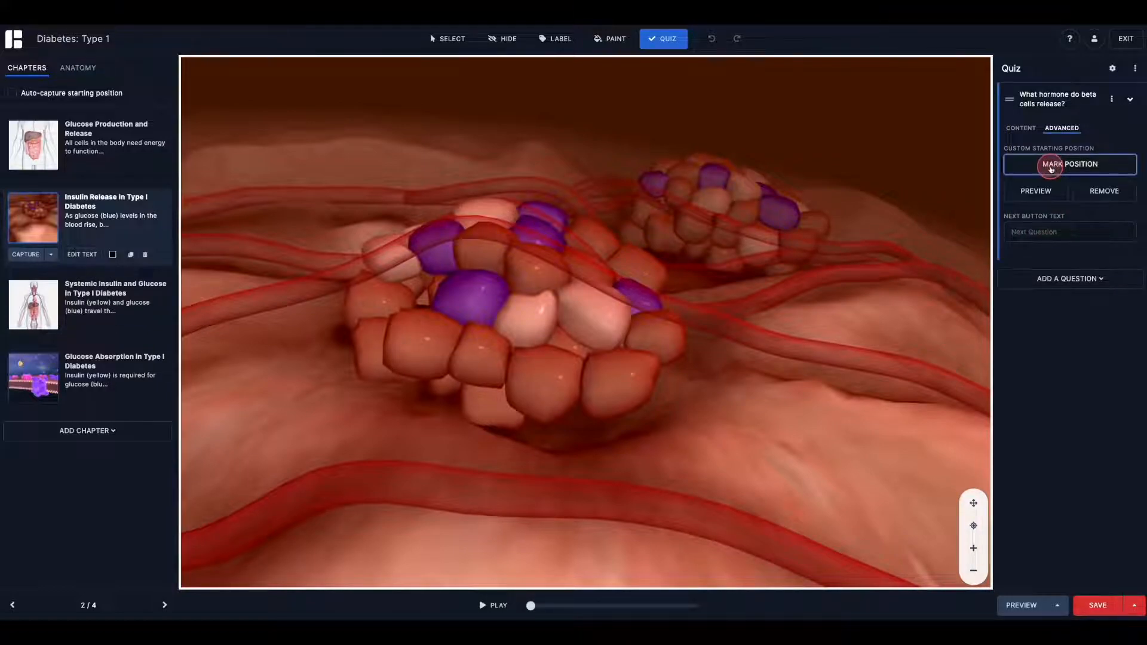
- Check the question's custom starting position by previewing it, resetting the camera and previewing it again
{"action": "left_click", "coordinate": [1033, 191]}
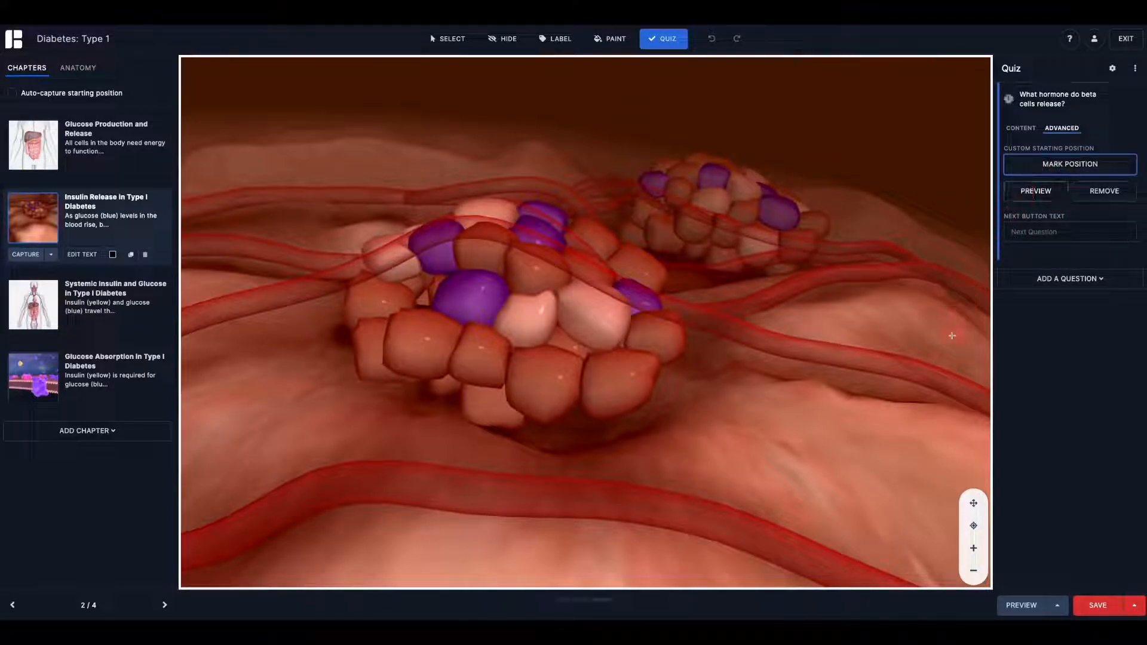
{"action": "left_click", "coordinate": [973, 526]}
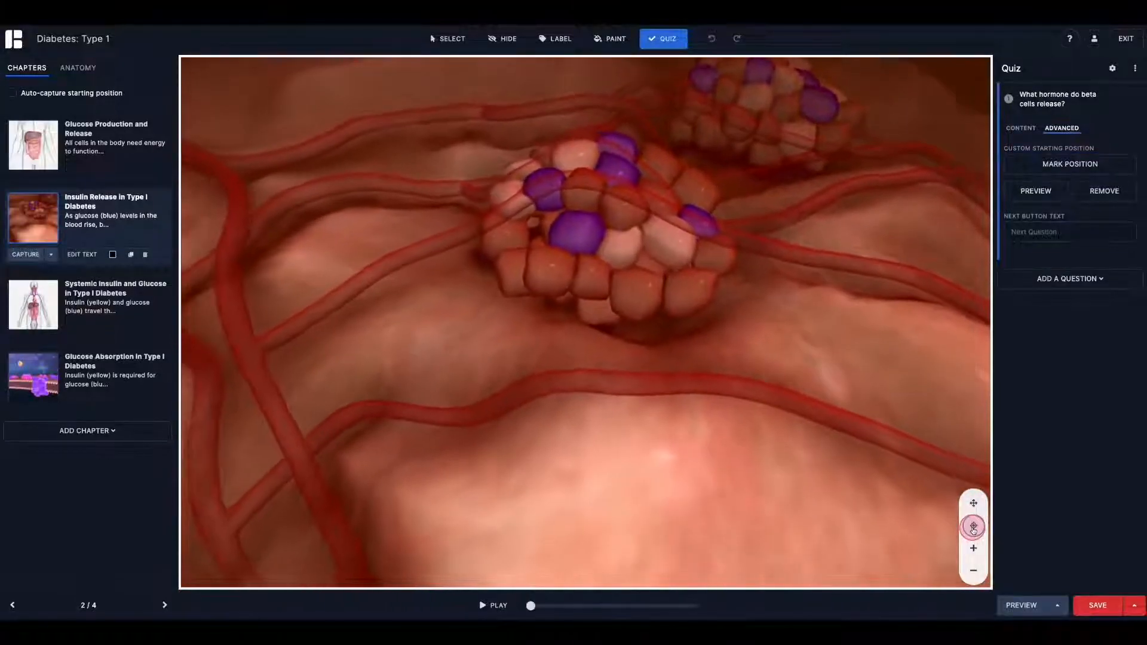
{"action": "left_click", "coordinate": [1038, 195]}
{"action": "left_click", "coordinate": [1065, 230]}
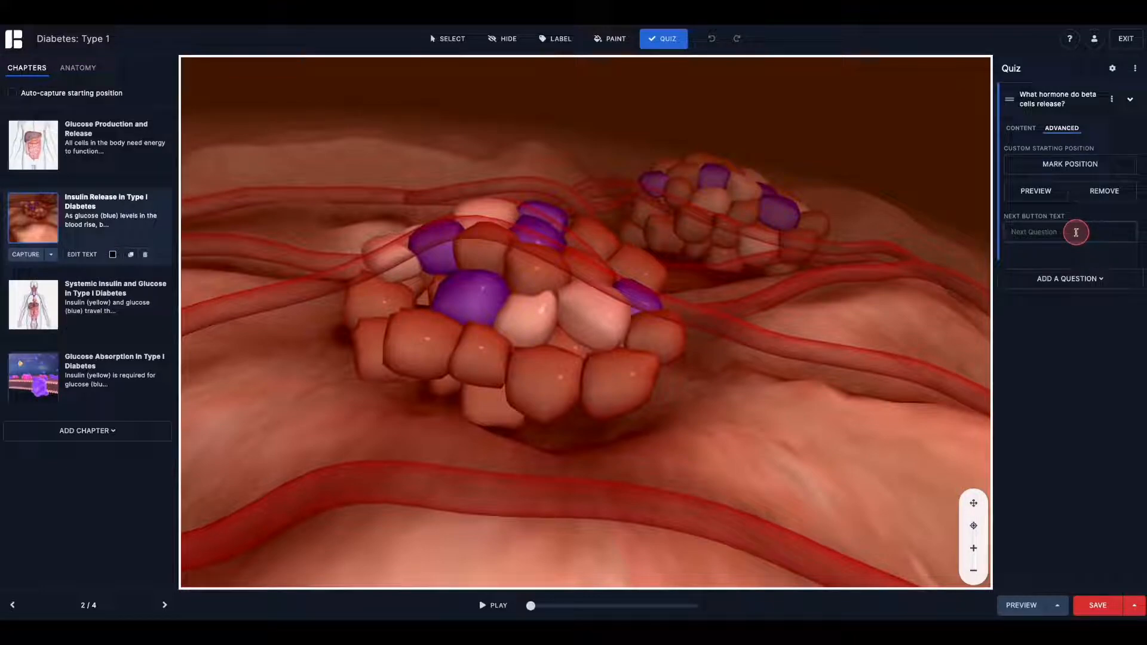
{"action": "left_click", "coordinate": [1075, 280]}
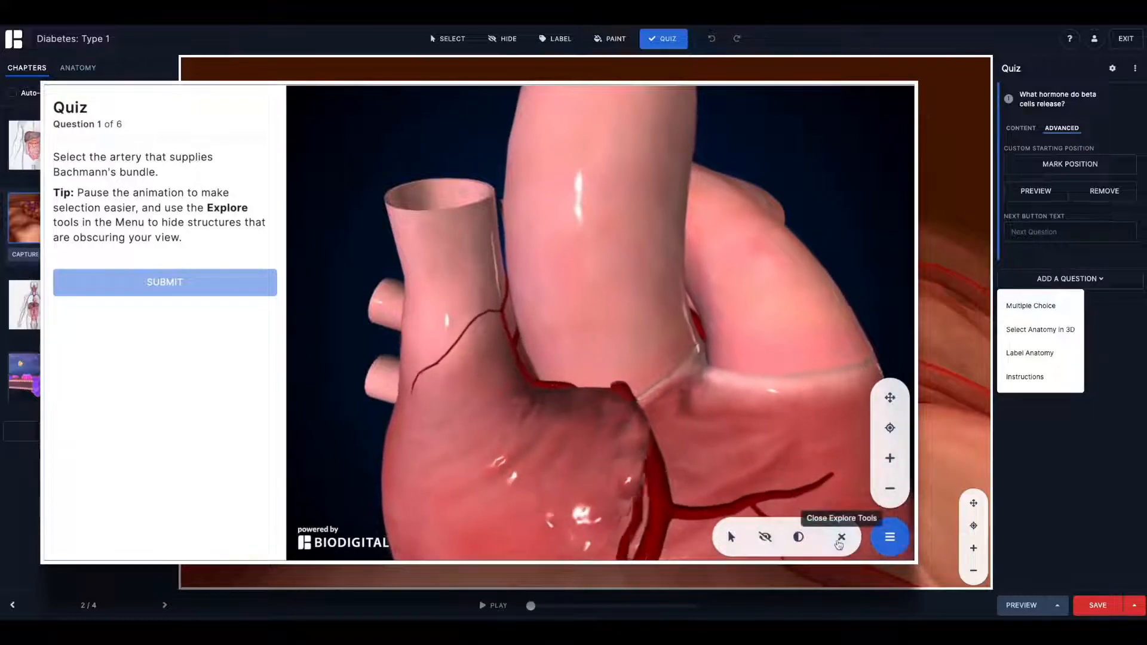
- Answer the sample Bachmann's bundle question by hiding the obscuring heart structures, pausing the animation and submitting the artery that supplies it
{"action": "left_click", "coordinate": [530, 423]}
{"action": "left_click", "coordinate": [593, 473]}
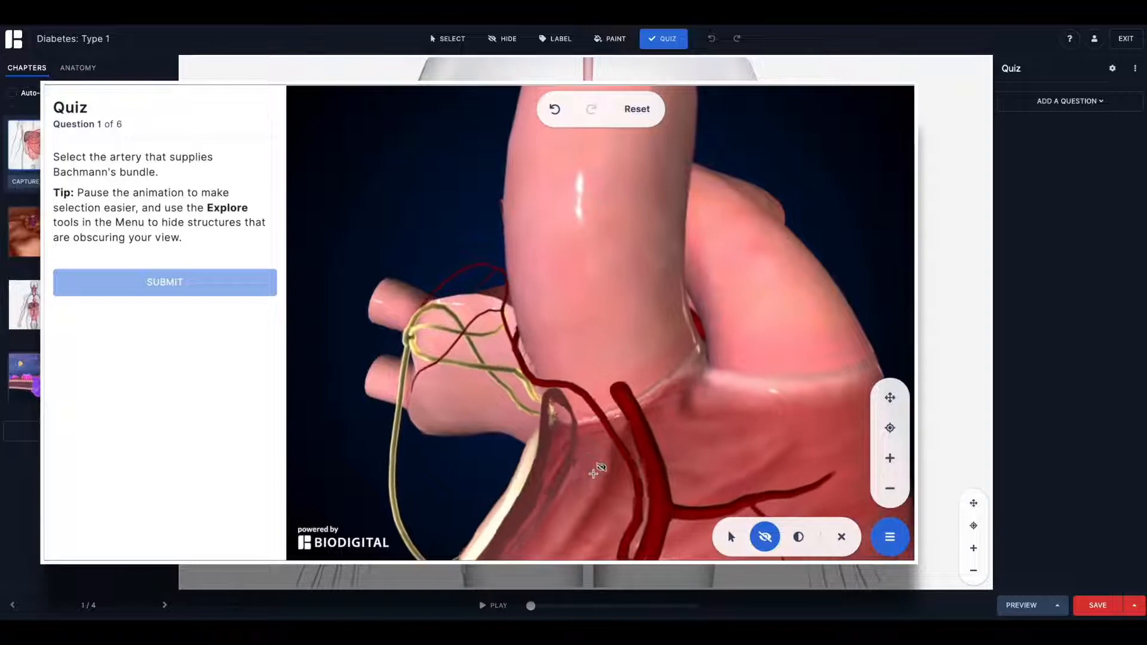
{"action": "left_click", "coordinate": [731, 537]}
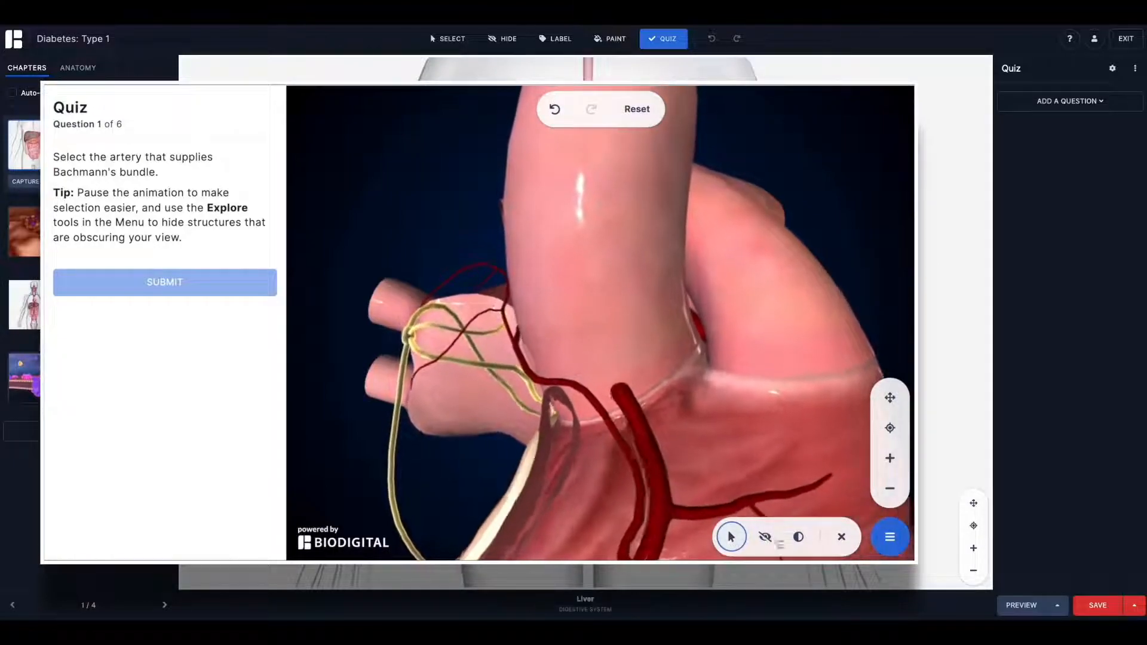
{"action": "left_click", "coordinate": [841, 537]}
{"action": "left_click", "coordinate": [754, 537]}
{"action": "left_click", "coordinate": [1066, 100]}
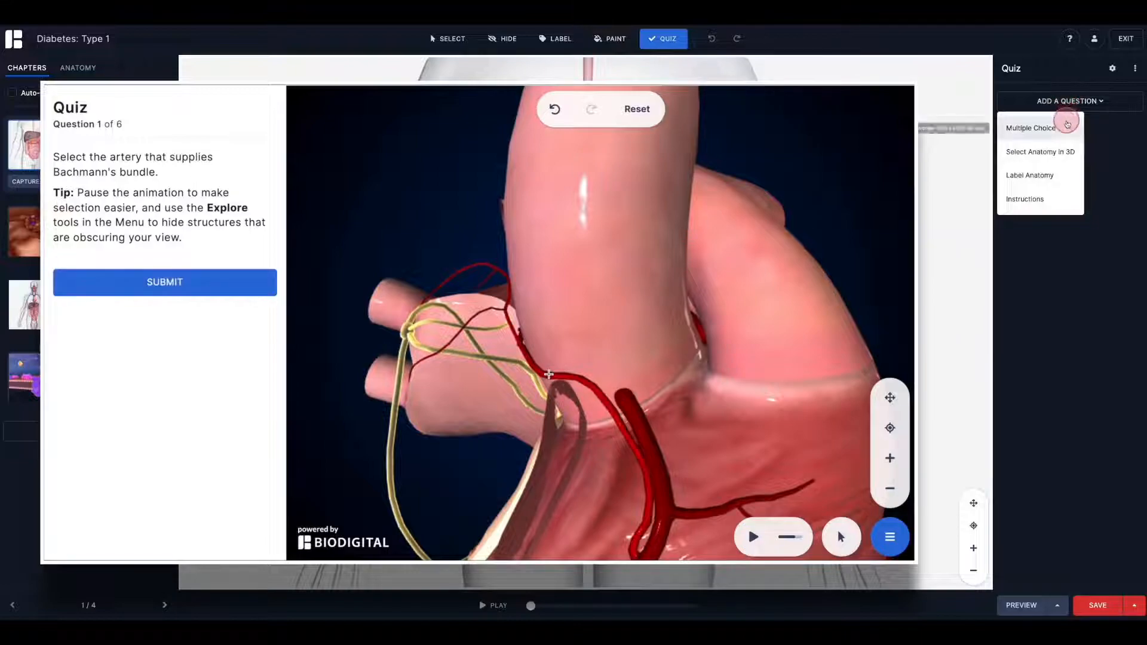
{"action": "left_click", "coordinate": [163, 292]}
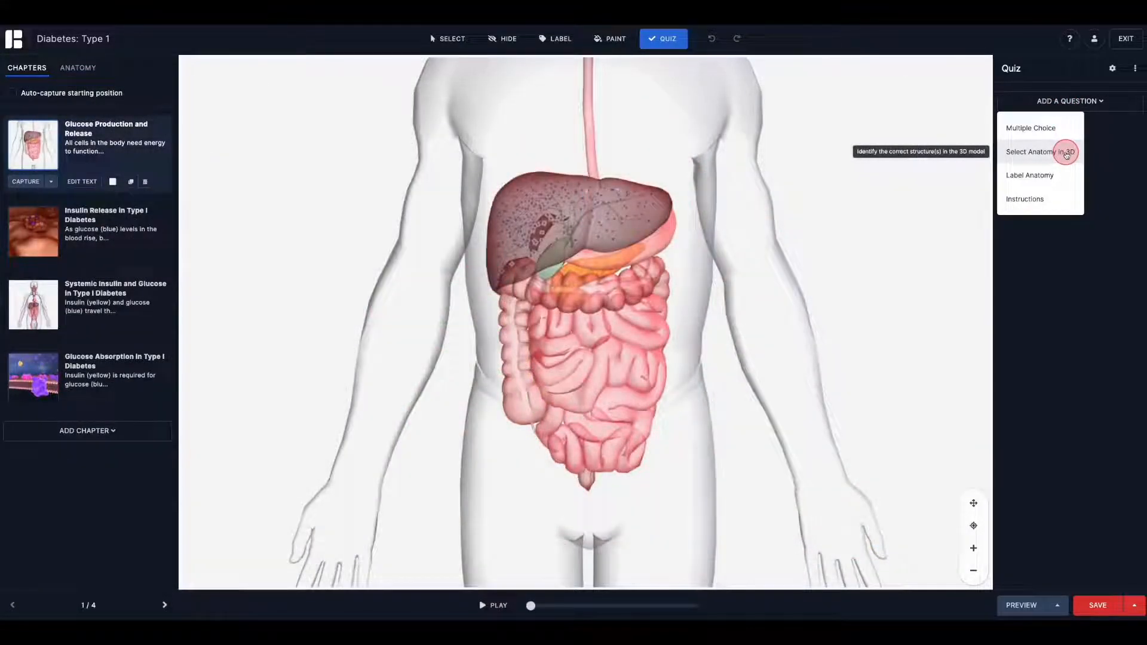
- Add a Select Anatomy in 3D question to the Glucose Production and Release chapter reading "Select the organ that is involved in insulin production."
{"action": "left_click", "coordinate": [1067, 152]}
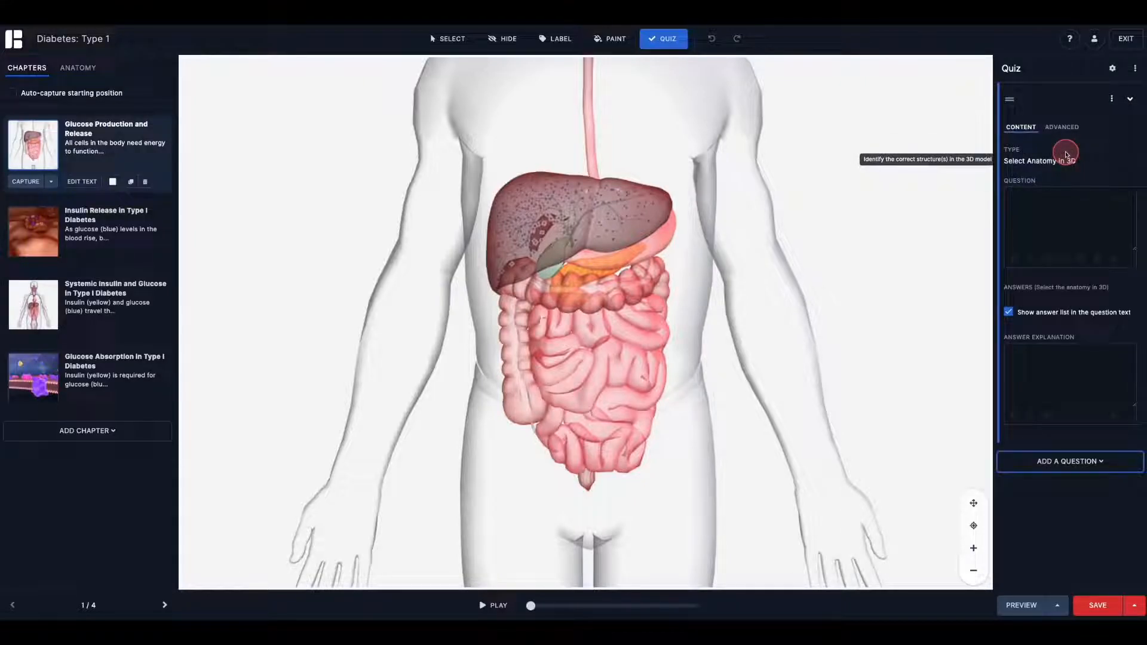
{"action": "left_click", "coordinate": [1020, 198]}
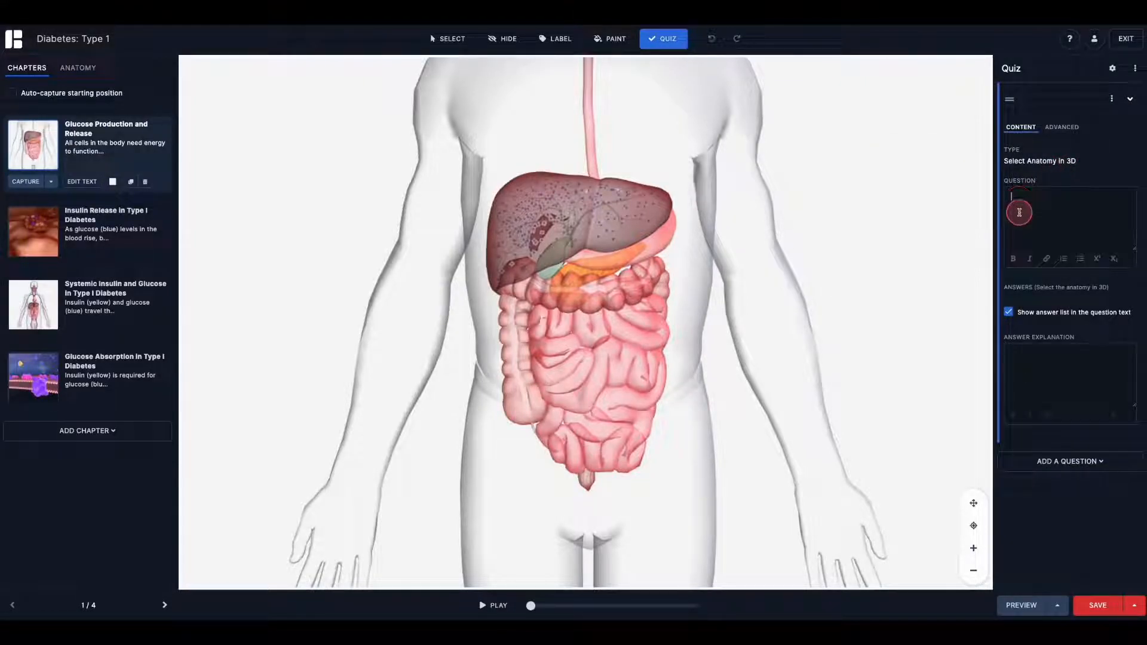
{"action": "type", "text": "Select the organ that is involved in"}
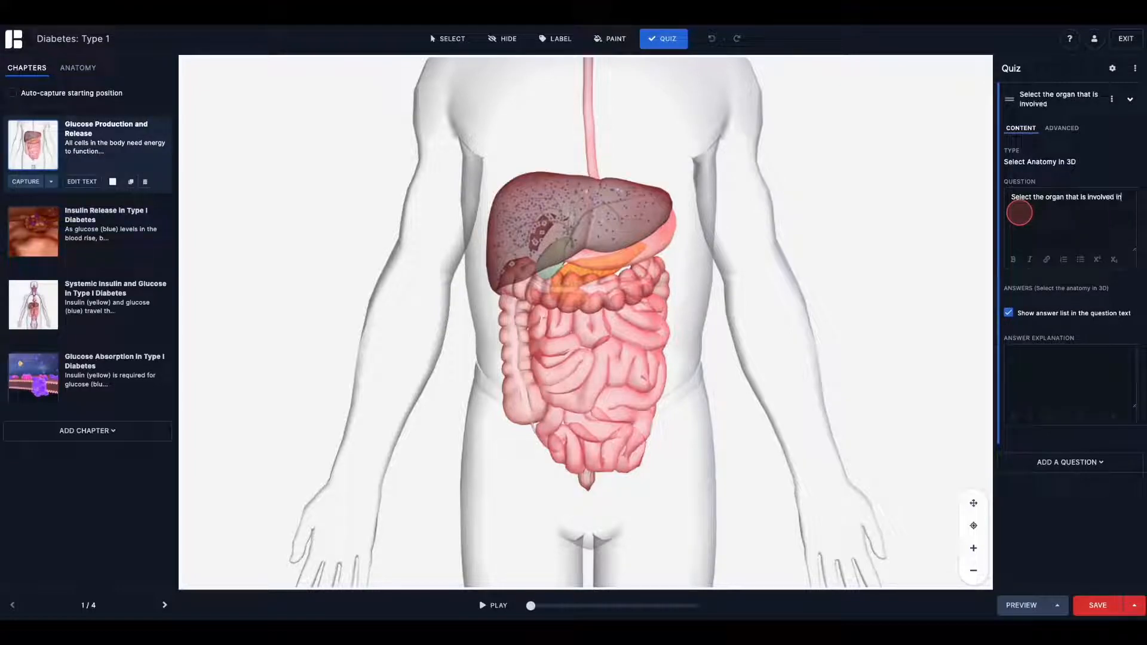
{"action": "type", "text": " insulin production."}
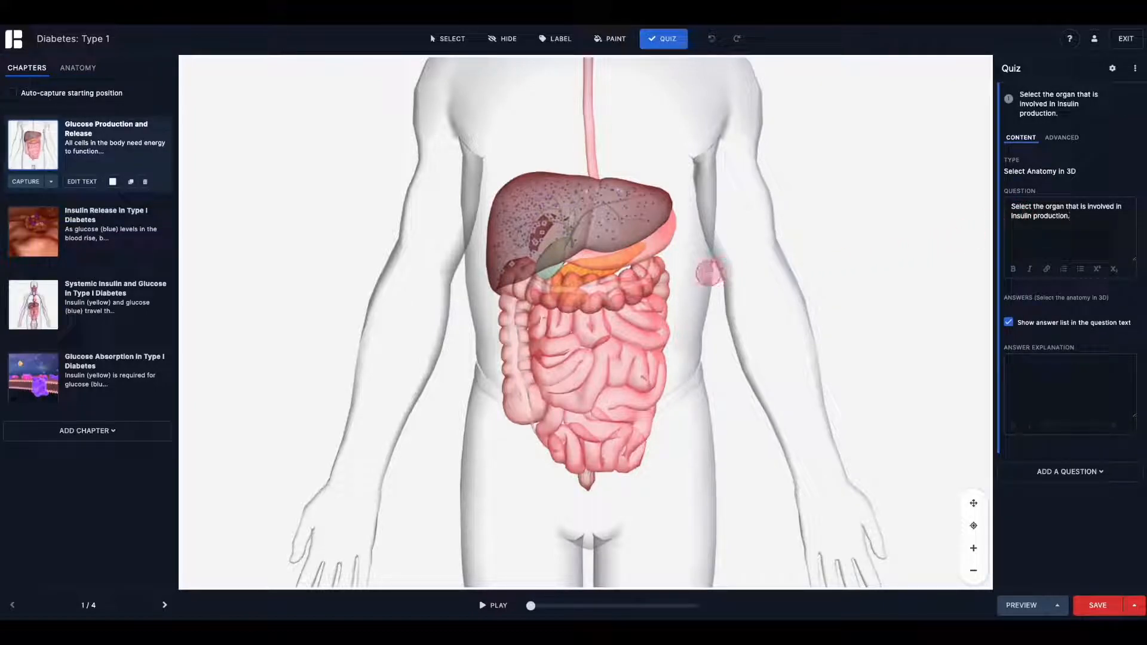
- Set the pancreas in the 3D model as the answer and turn off showing the answer list in the question text
{"action": "scroll", "coordinate": [612, 279], "scroll_direction": "up", "scroll_amount": 5}
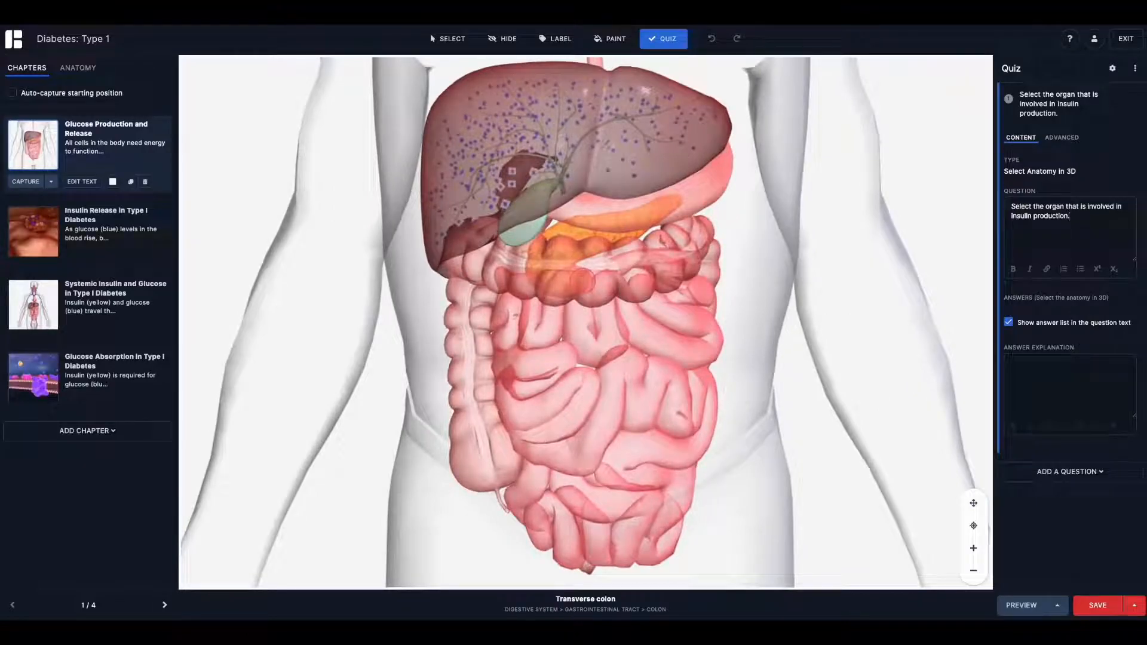
{"action": "left_click", "coordinate": [566, 231]}
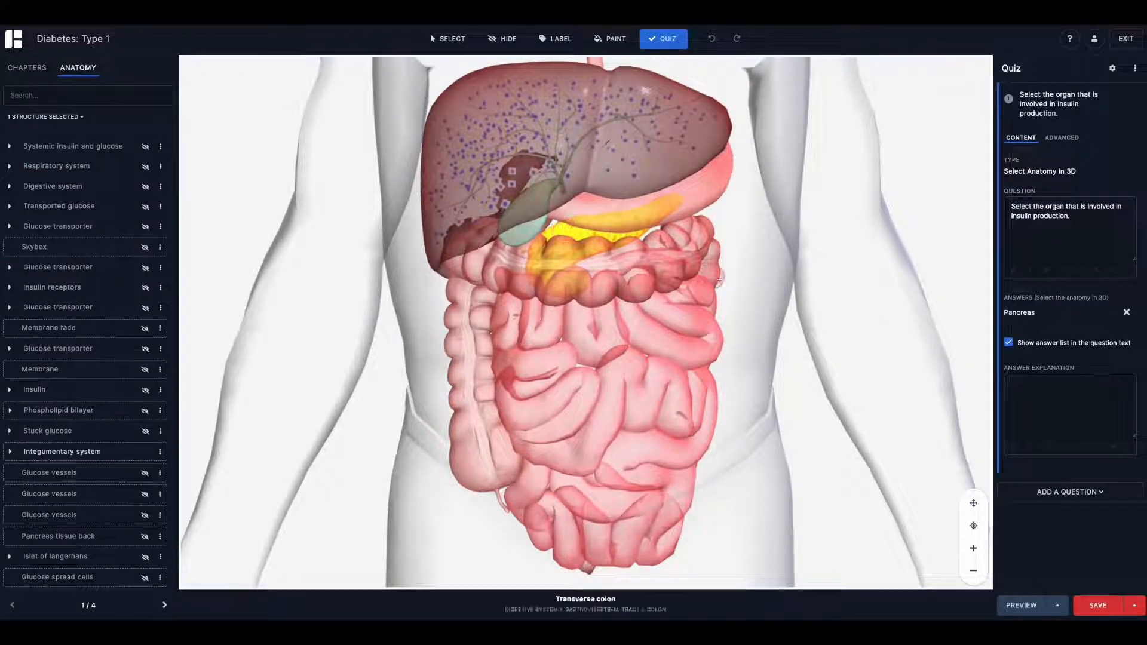
{"action": "left_click", "coordinate": [1008, 343]}
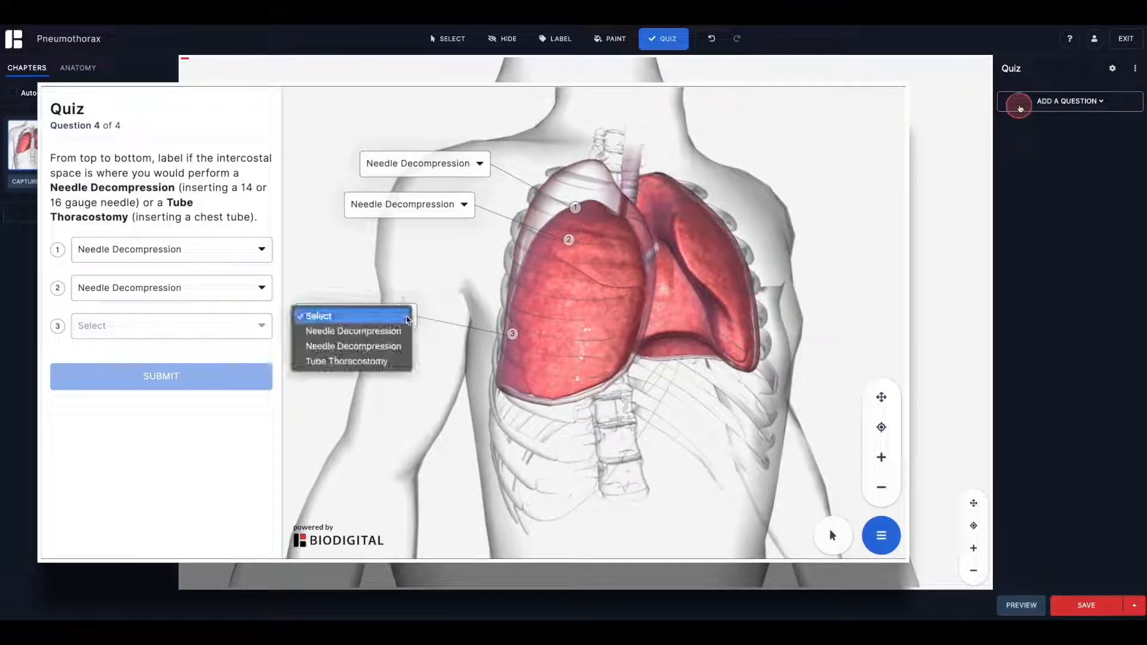
- Add a Label Anatomy question asking whether each intercostal space suits a Needle Decompression (14 or 16 gauge needle) or a Tube Thoracostomy (chest tube)
{"action": "left_click", "coordinate": [1019, 108]}
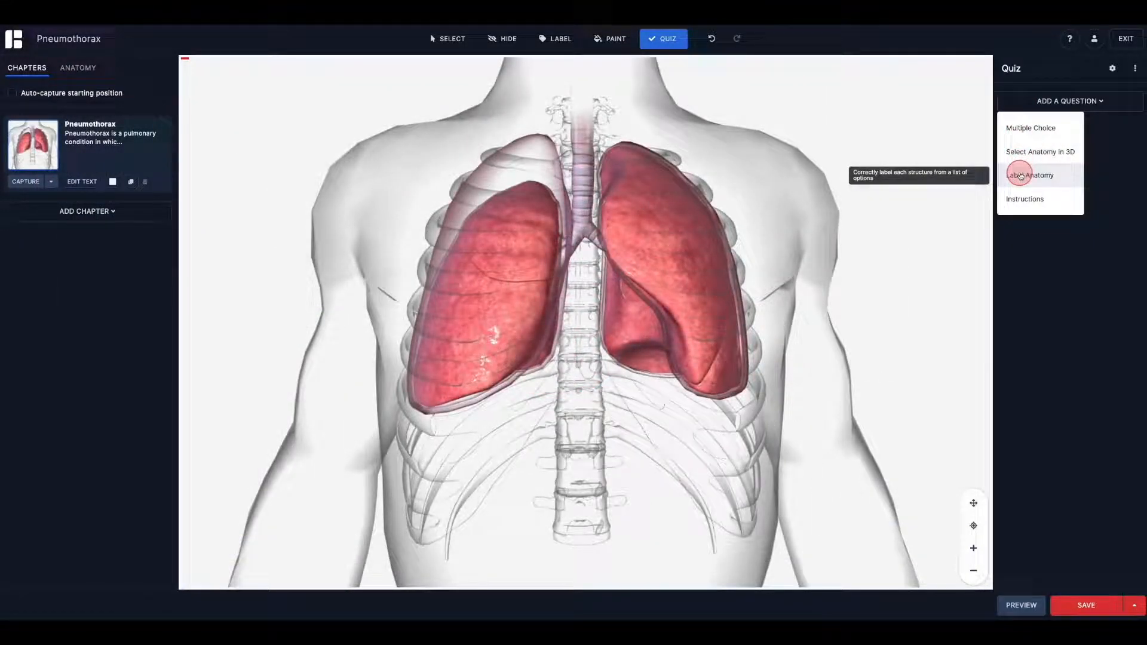
{"action": "left_click", "coordinate": [1020, 175]}
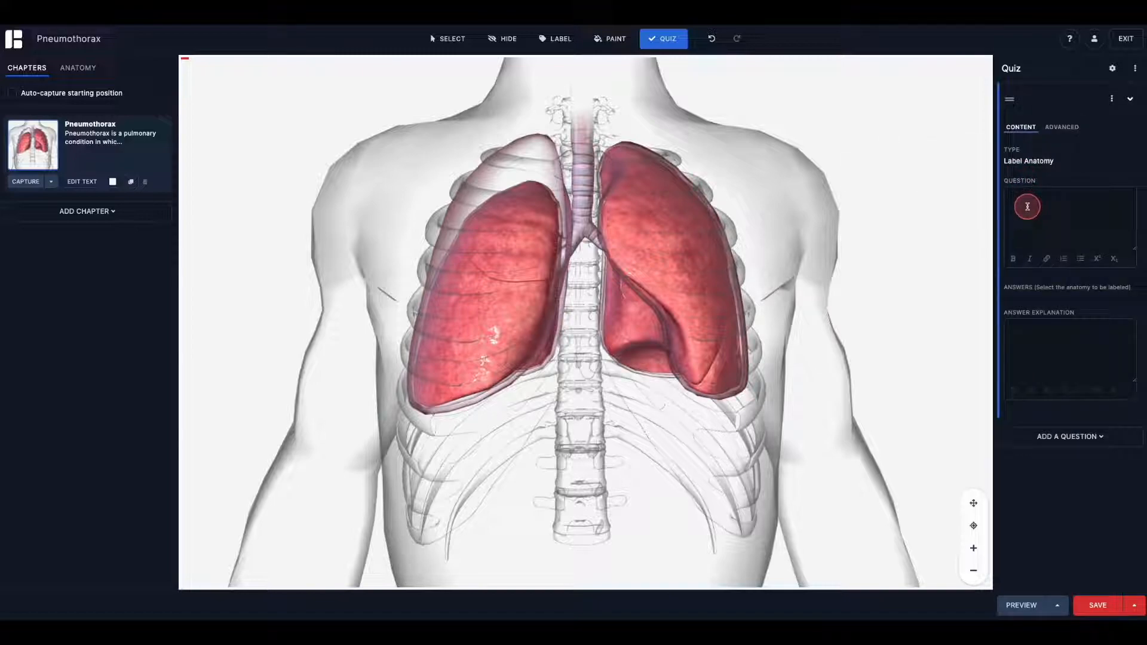
{"action": "type", "text": "Label if the intercostal space is where you would perform a Needle Decompression (inserting a 14 or 16 gauge needle) or a Tube Thoracostomy (inserting a chest tube).\""}
- Place three answer labels from top to bottom along the outer side of the right lung's visceral pleura
{"action": "left_click", "coordinate": [479, 234]}
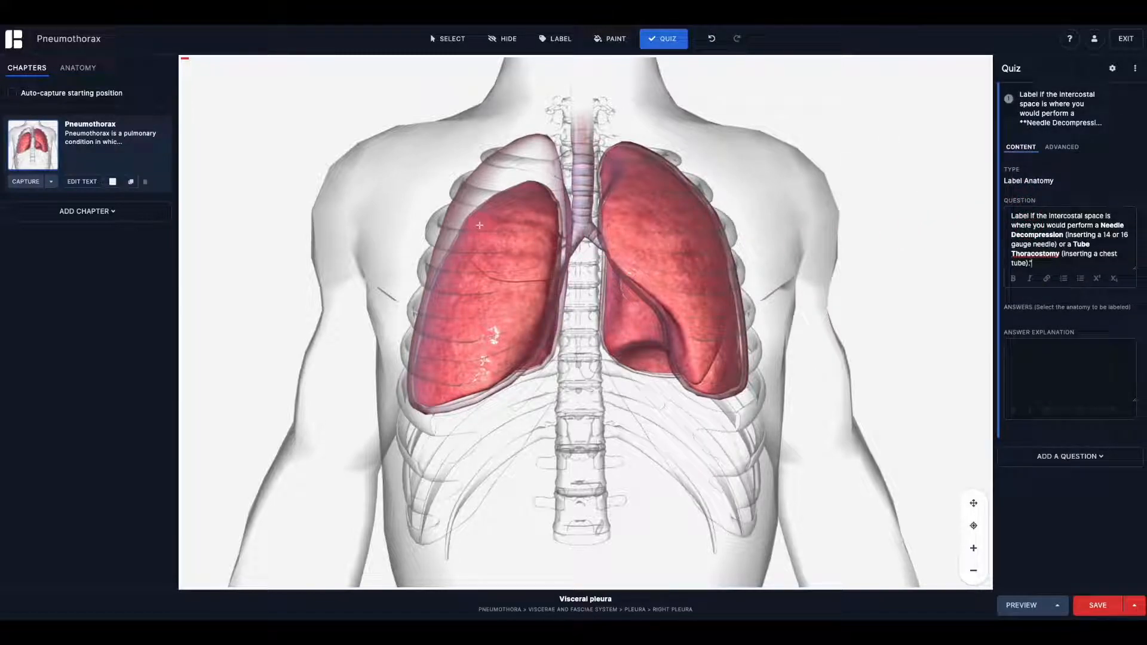
{"action": "left_click", "coordinate": [459, 265]}
{"action": "left_click", "coordinate": [420, 348]}
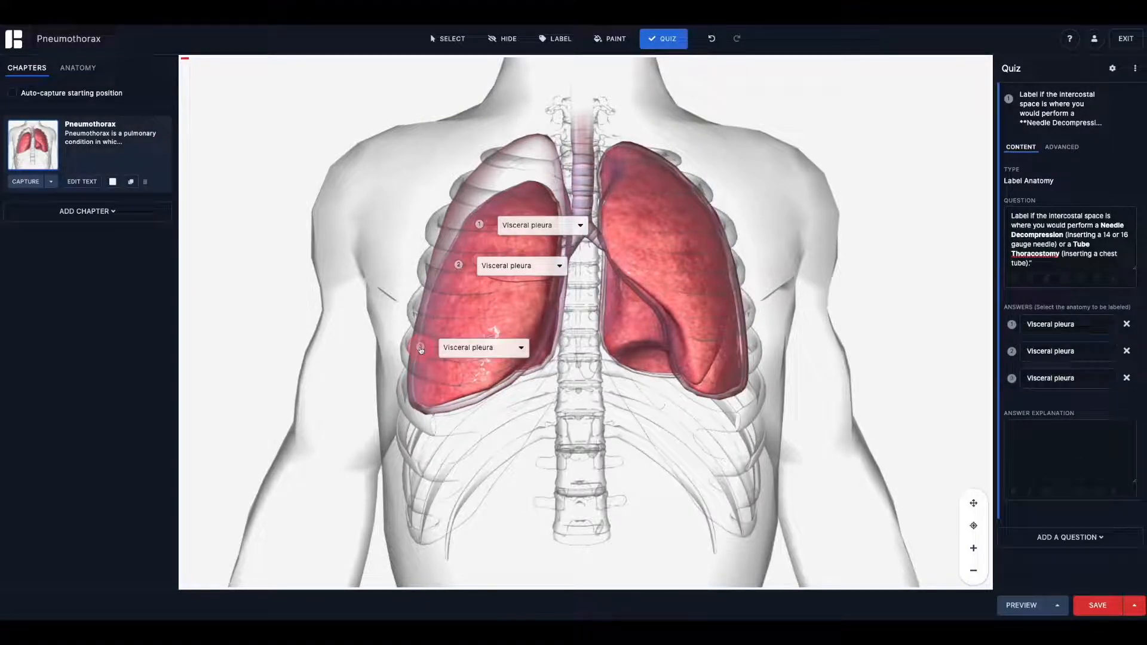
- Rename the first two answers as Needle Decompression and the third as Tube Thoracostomy
{"action": "left_click_drag", "start_coordinate": [1075, 325], "coordinate": [1019, 326]}
{"action": "type", "text": "Needle Decompression"}
{"action": "key", "text": "Tab"}
{"action": "key", "text": "Tab"}
{"action": "type", "text": "Nee"}
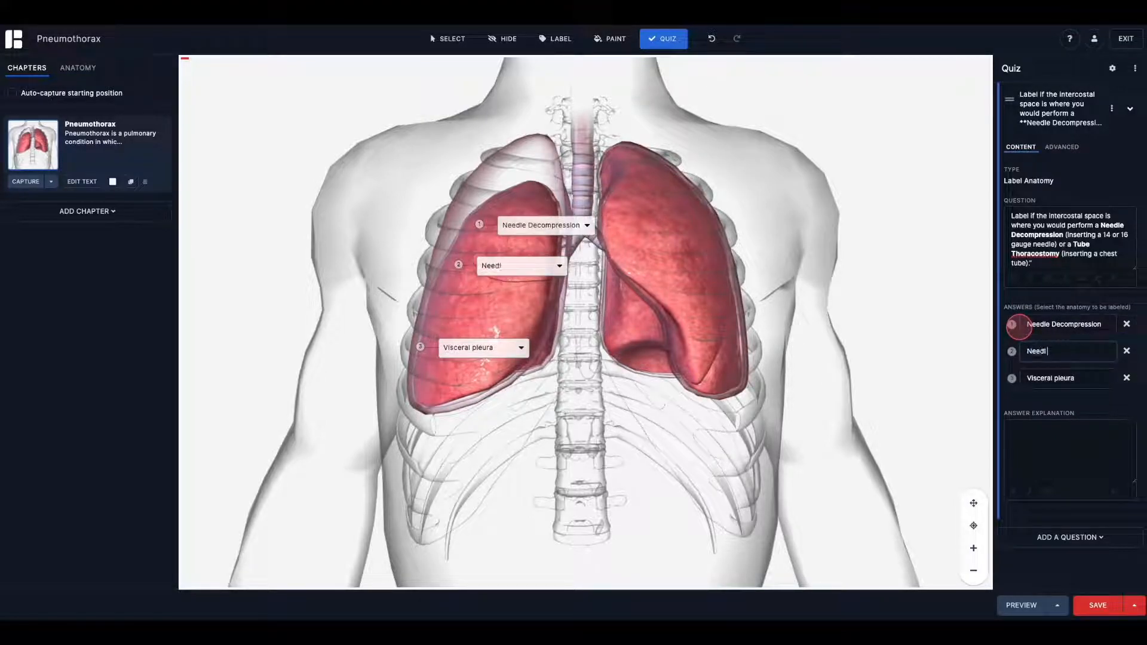
{"action": "type", "text": "dle Decompression"}
{"action": "key", "text": "Tab"}
{"action": "key", "text": "Tab"}
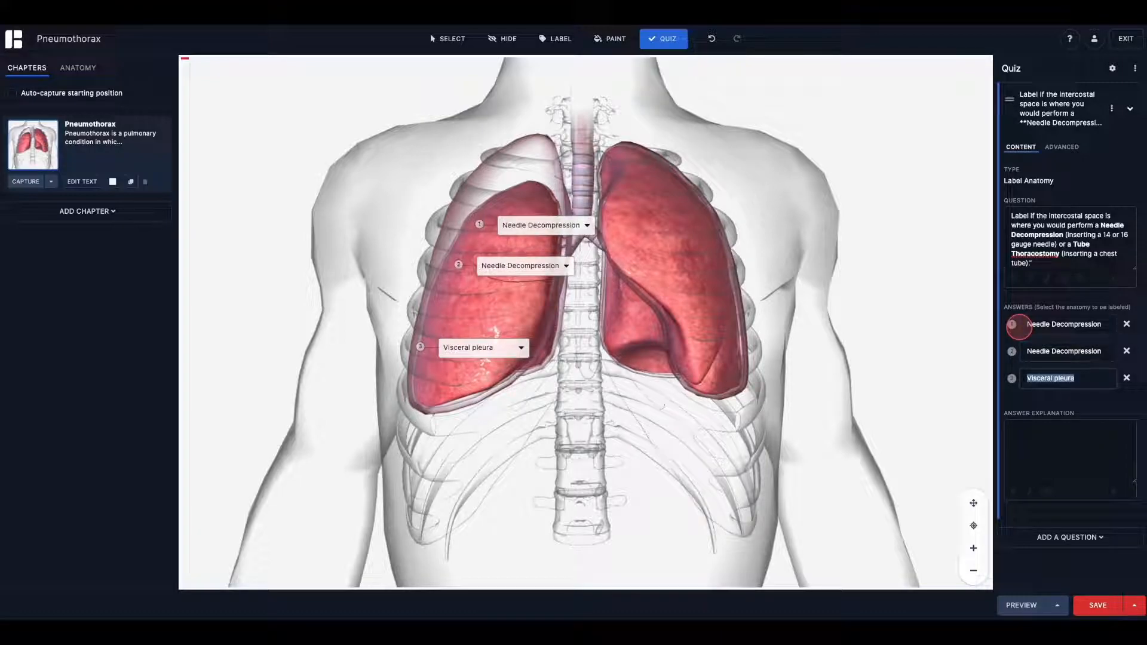
{"action": "type", "text": "Tube Thoracostom"}
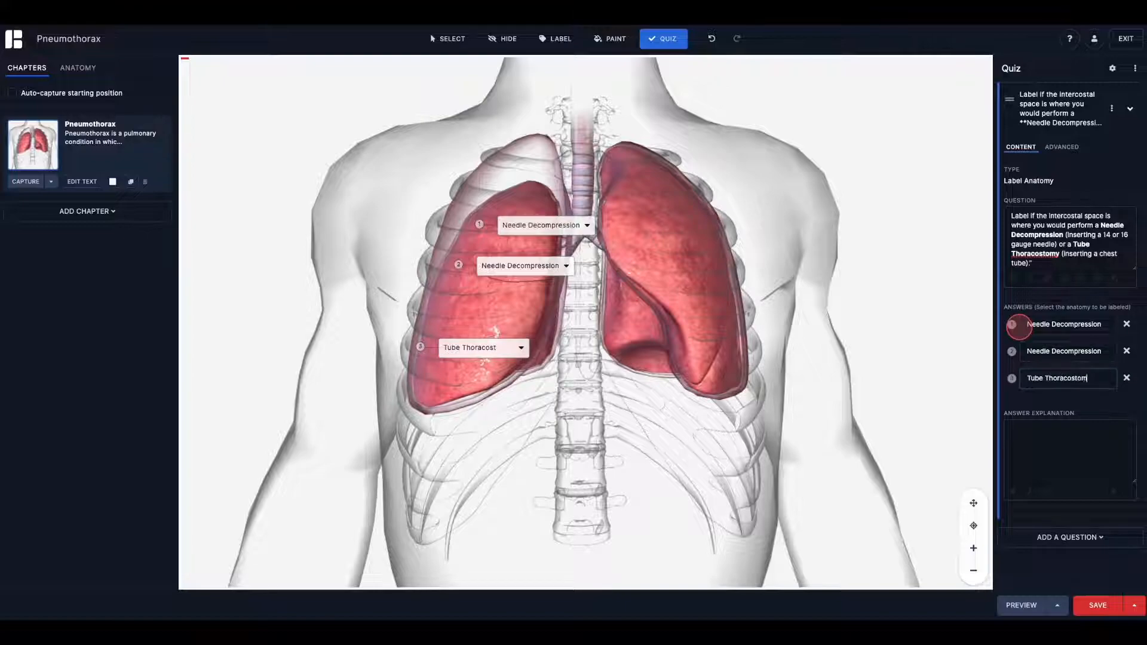
{"action": "type", "text": "y"}
- Add an Instructions item to the quiz with the text "Enter relevant information."
{"action": "left_click", "coordinate": [1075, 537]}
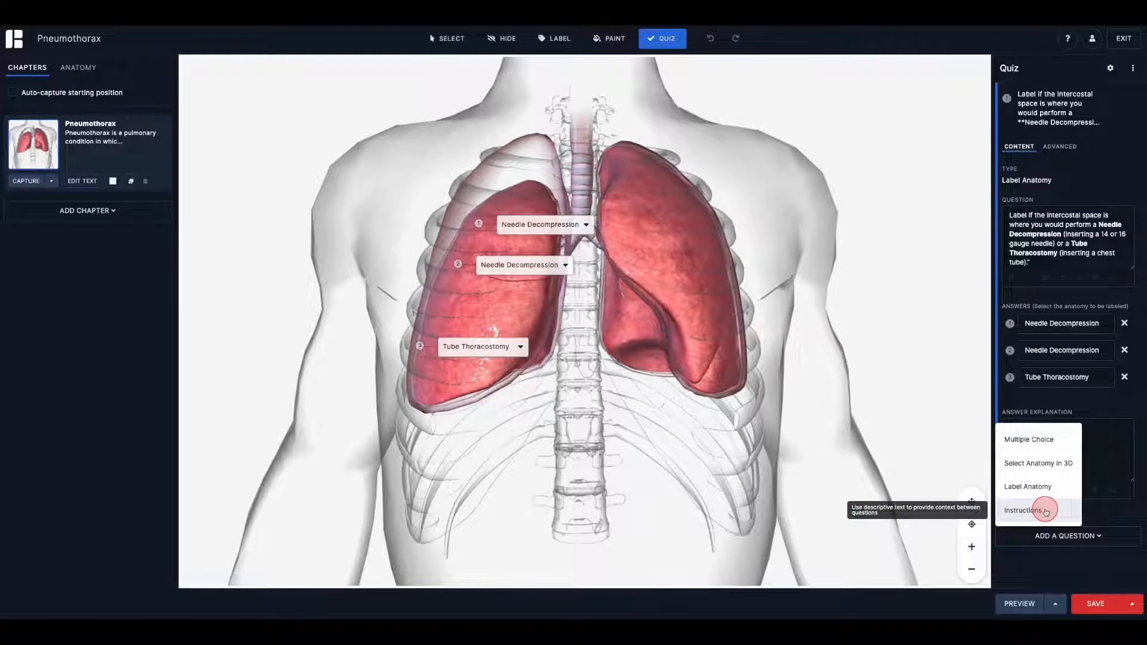
{"action": "left_click", "coordinate": [1046, 512]}
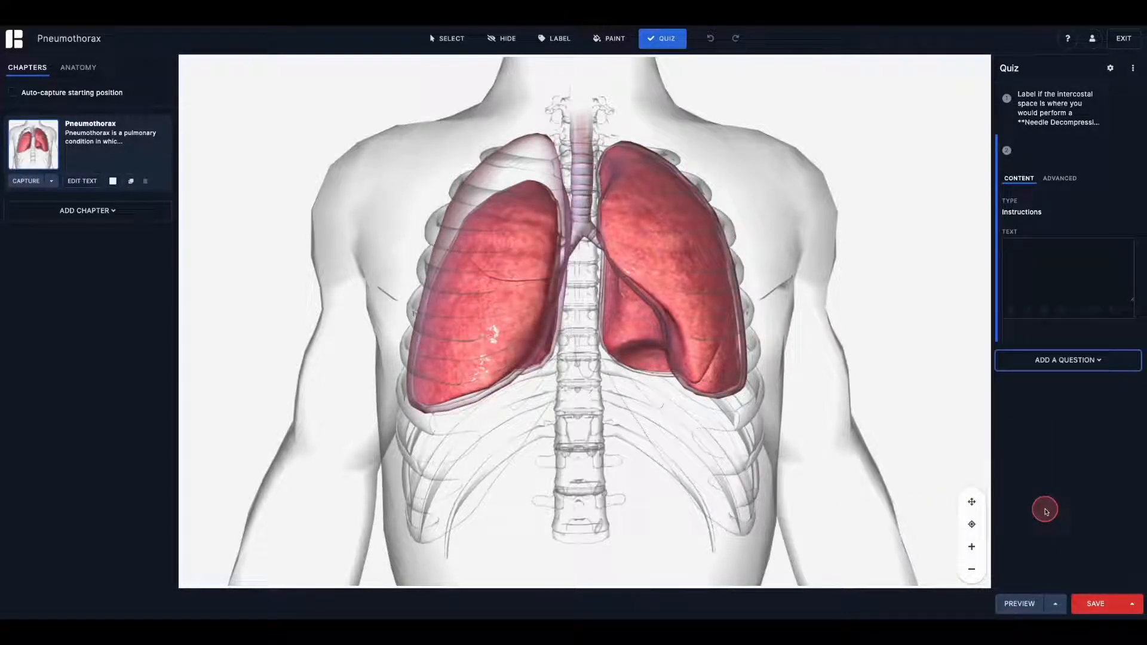
{"action": "left_click", "coordinate": [1043, 258]}
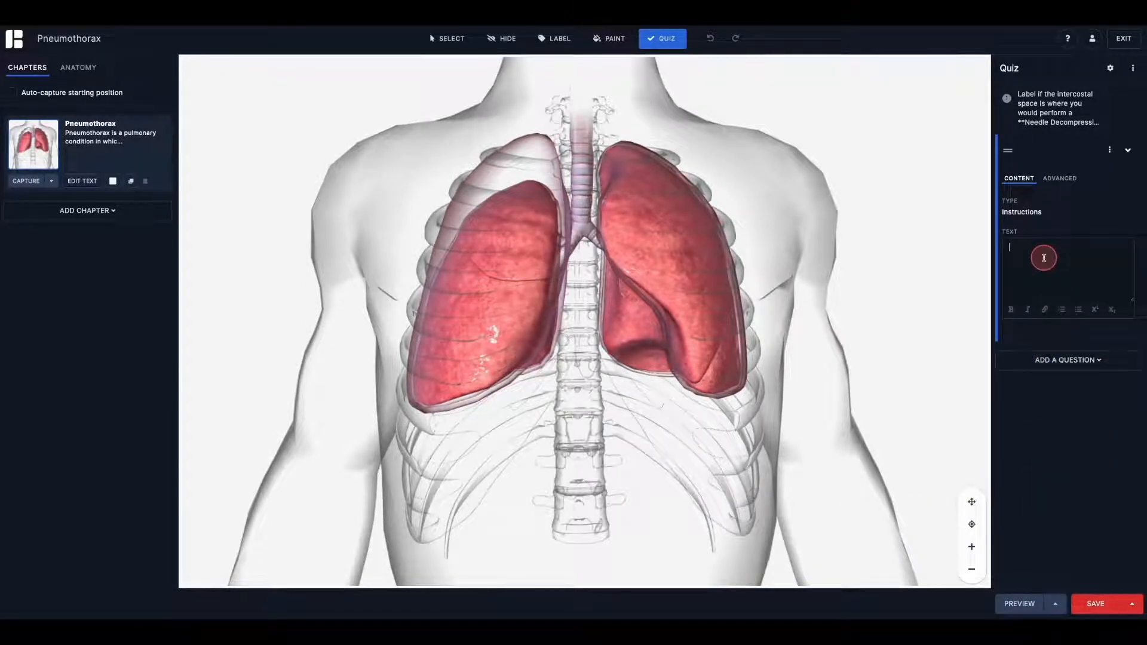
{"action": "type", "text": "Enter relevant information."}
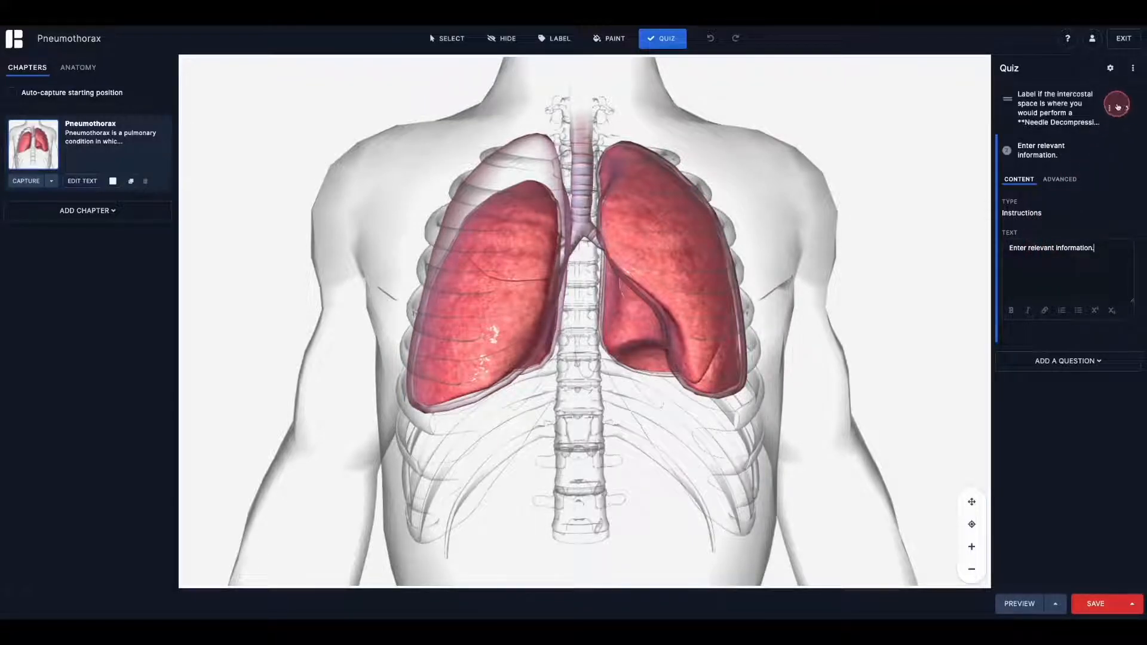
- Preview the intercostal space question, close the preview and remove the Instructions item from the quiz
{"action": "left_click", "coordinate": [1117, 106]}
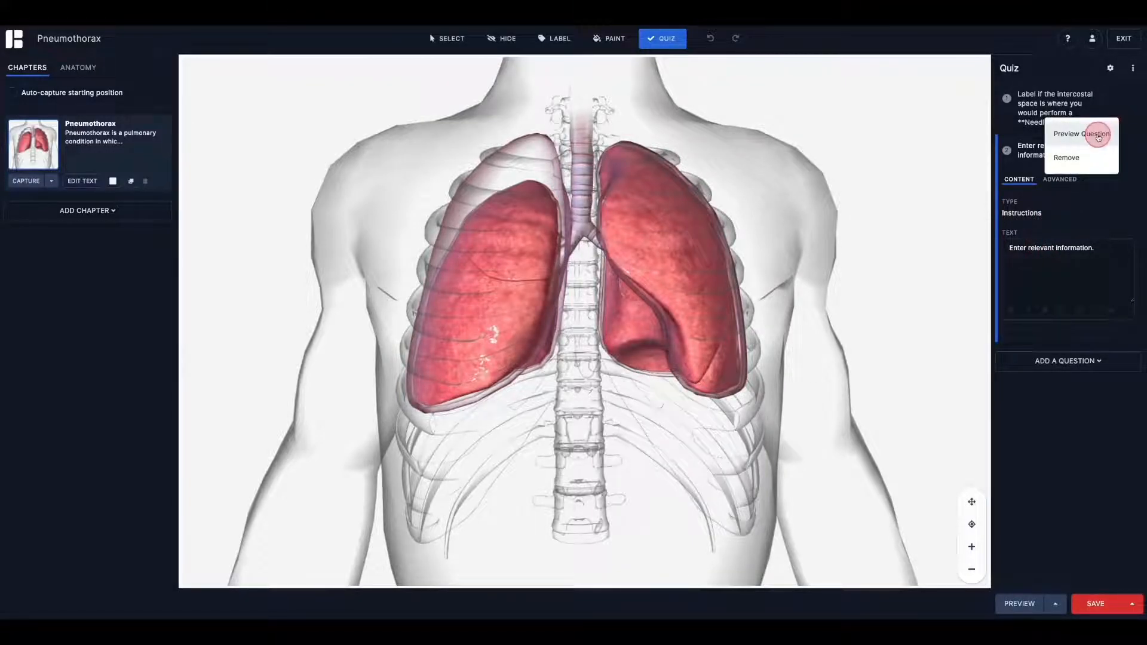
{"action": "left_click", "coordinate": [1098, 135]}
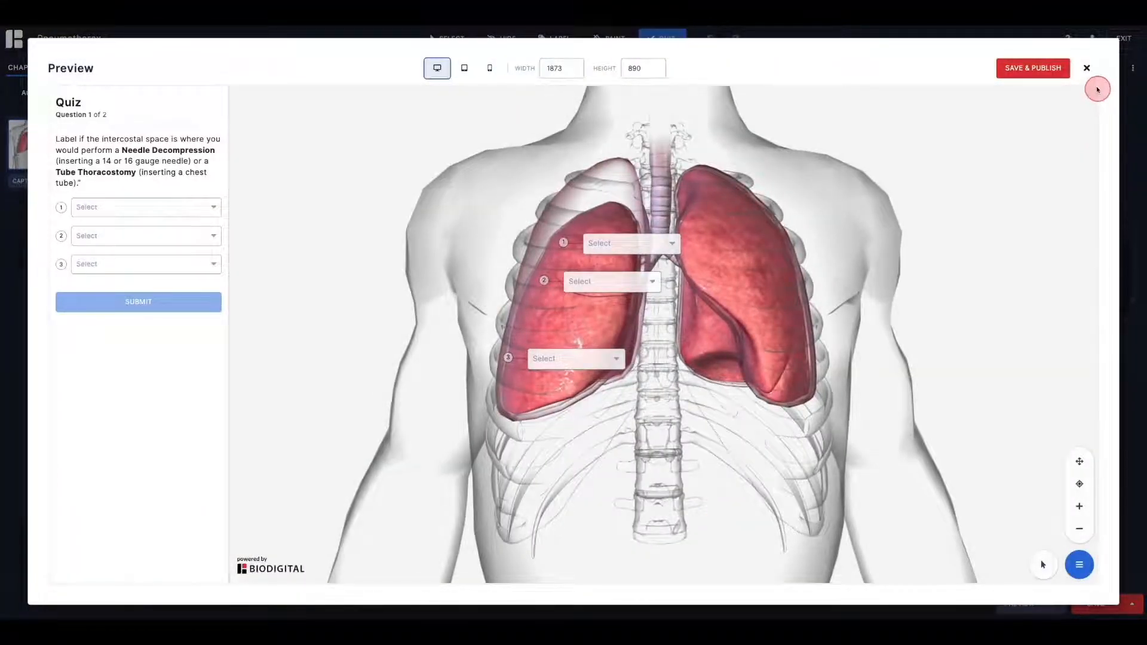
{"action": "left_click", "coordinate": [1086, 68]}
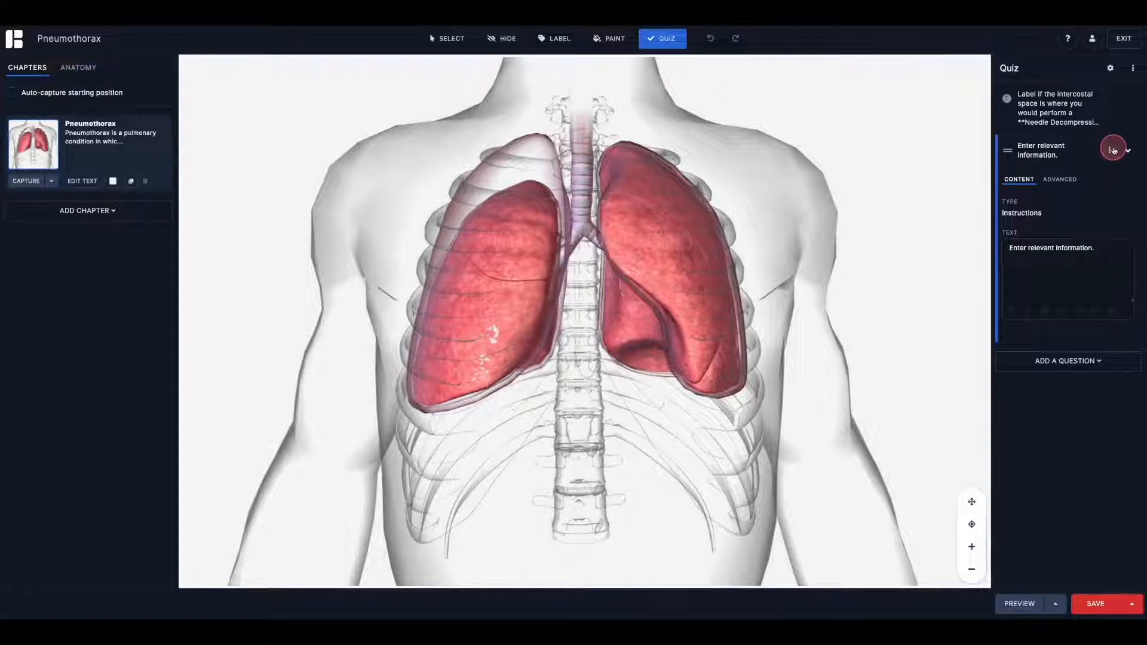
{"action": "left_click", "coordinate": [1109, 150]}
{"action": "left_click", "coordinate": [1096, 200]}
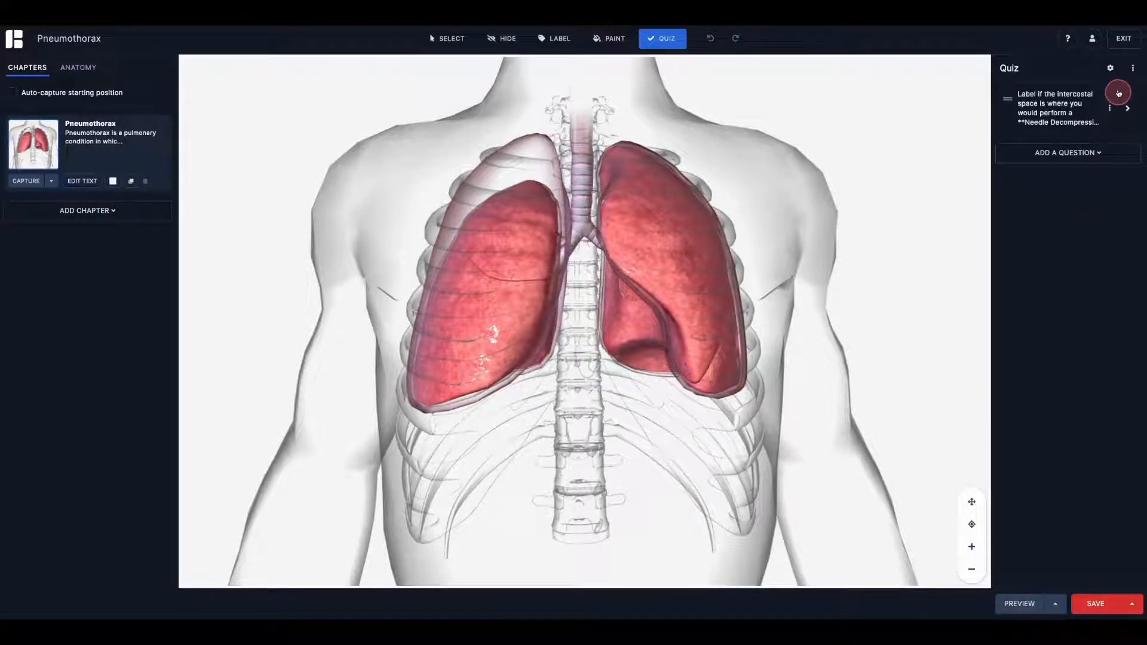
- Turn the Enable Quiz option off and back on in the quiz settings and close them
{"action": "left_click", "coordinate": [1110, 69]}
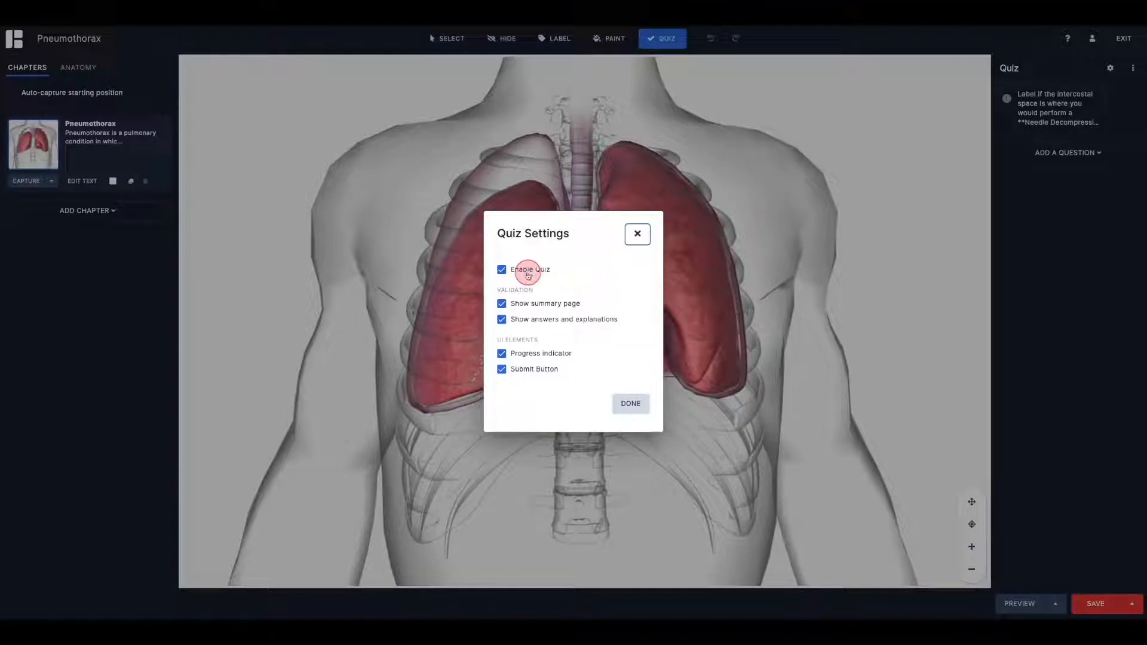
{"action": "left_click", "coordinate": [502, 271]}
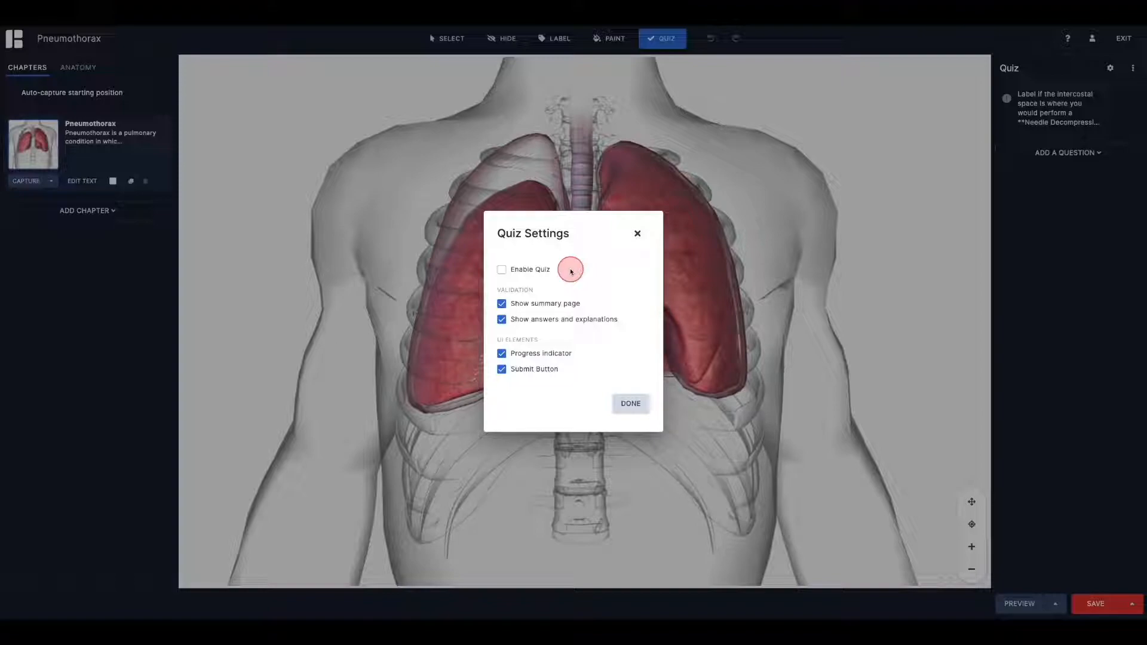
{"action": "left_click", "coordinate": [502, 270]}
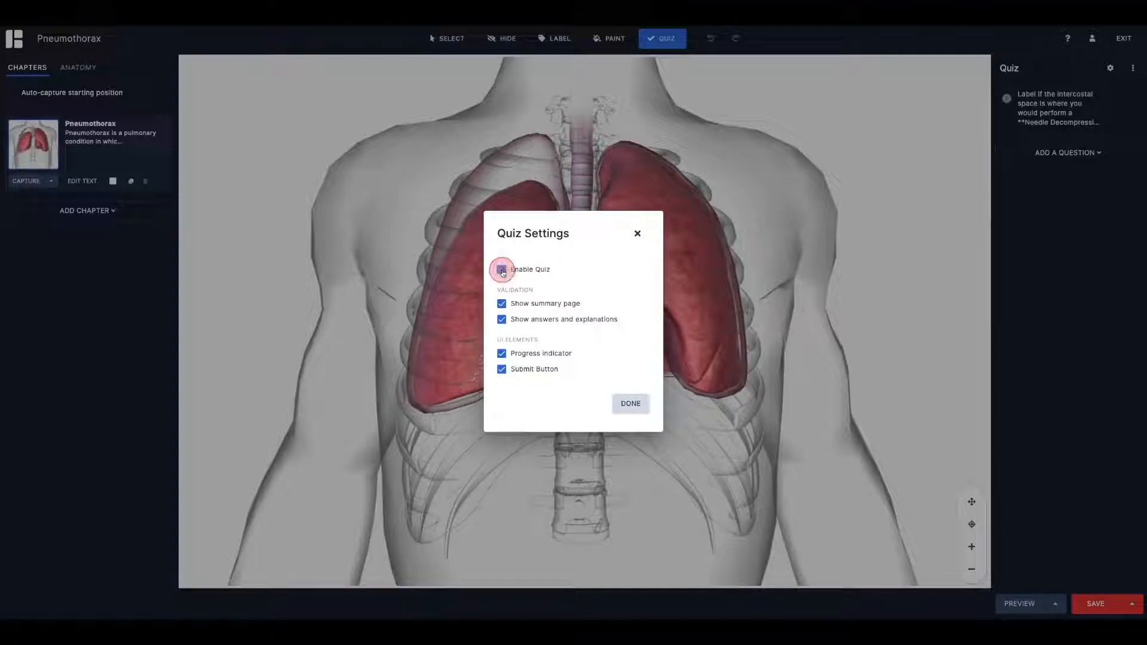
{"action": "left_click", "coordinate": [628, 404]}
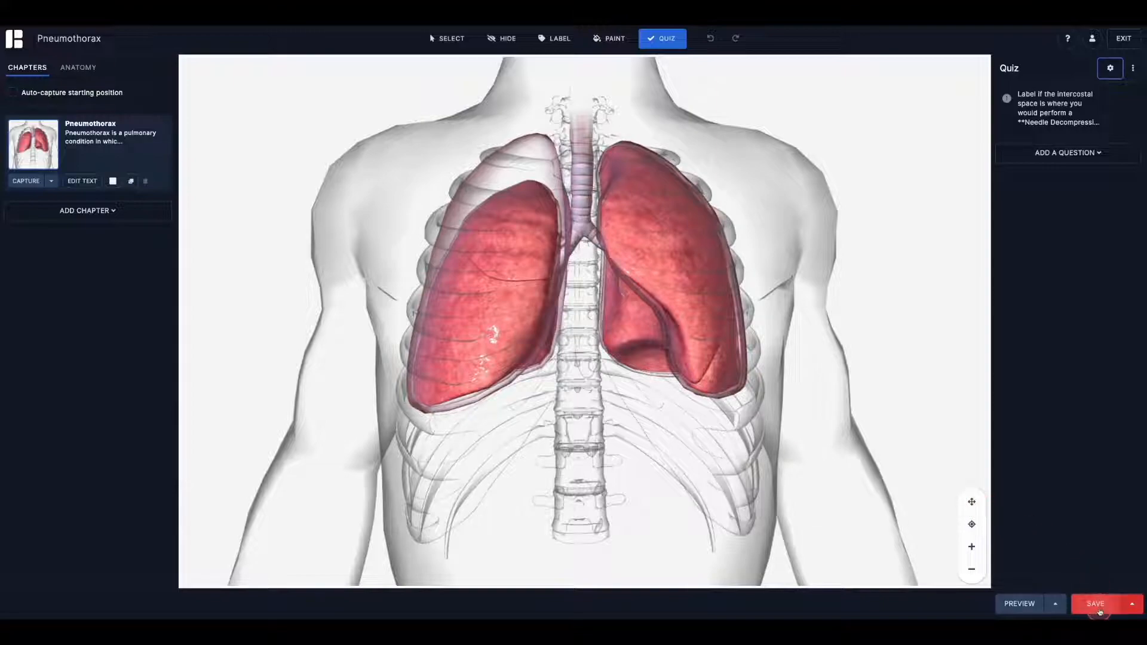
- Save the Pneumothorax model and open its publishing options
{"action": "left_click", "coordinate": [1099, 609]}
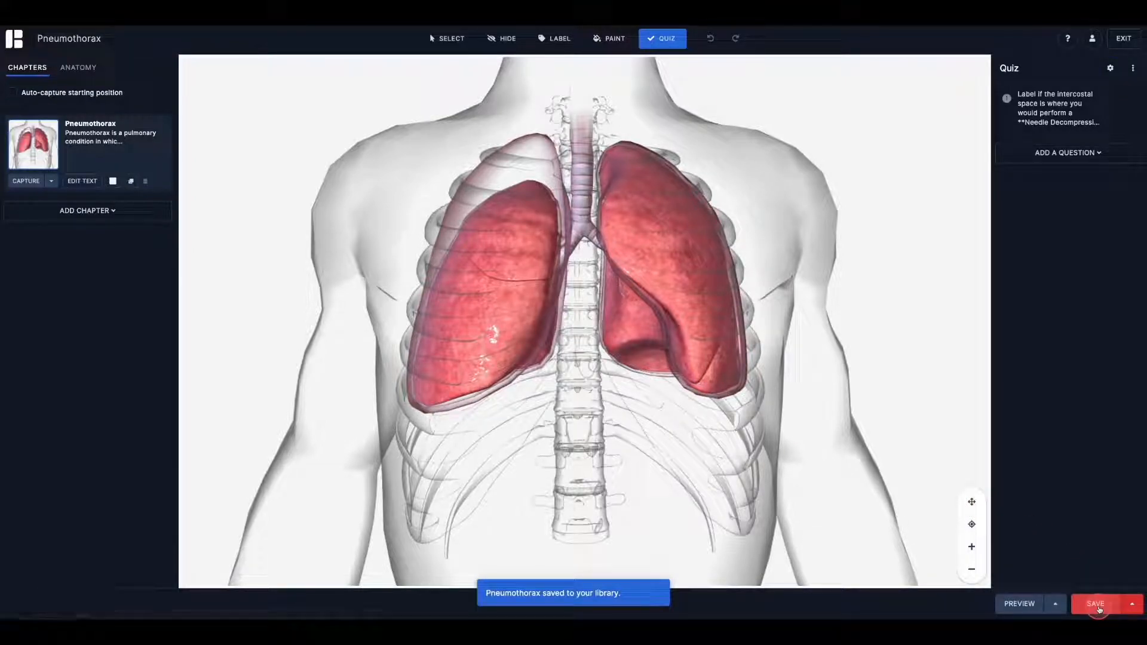
{"action": "left_click", "coordinate": [1132, 603]}
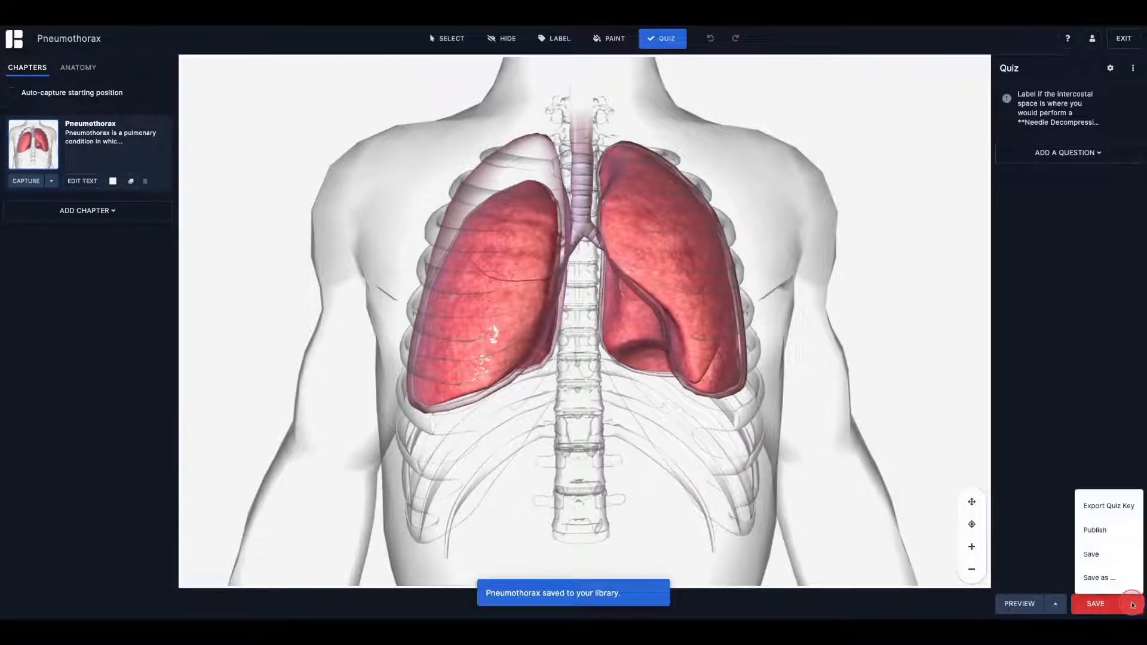
{"action": "left_click", "coordinate": [1105, 531]}
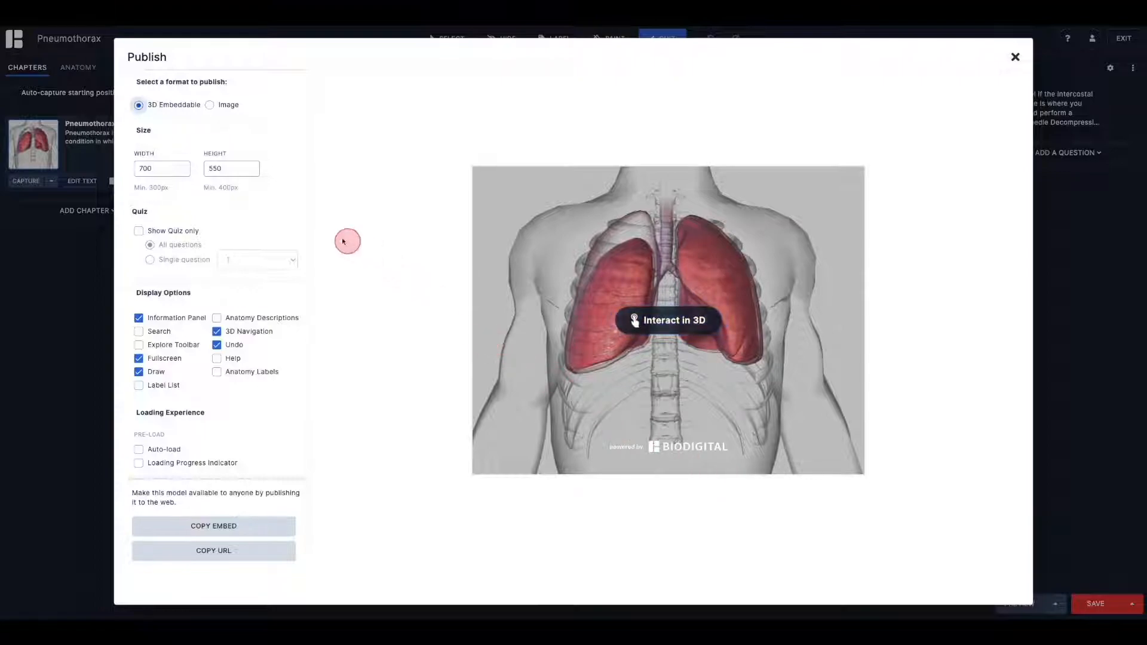
- Limit the 3D embeddable to Show Quiz only with all questions and start its interactive preview without the tutorial
{"action": "left_click", "coordinate": [139, 232]}
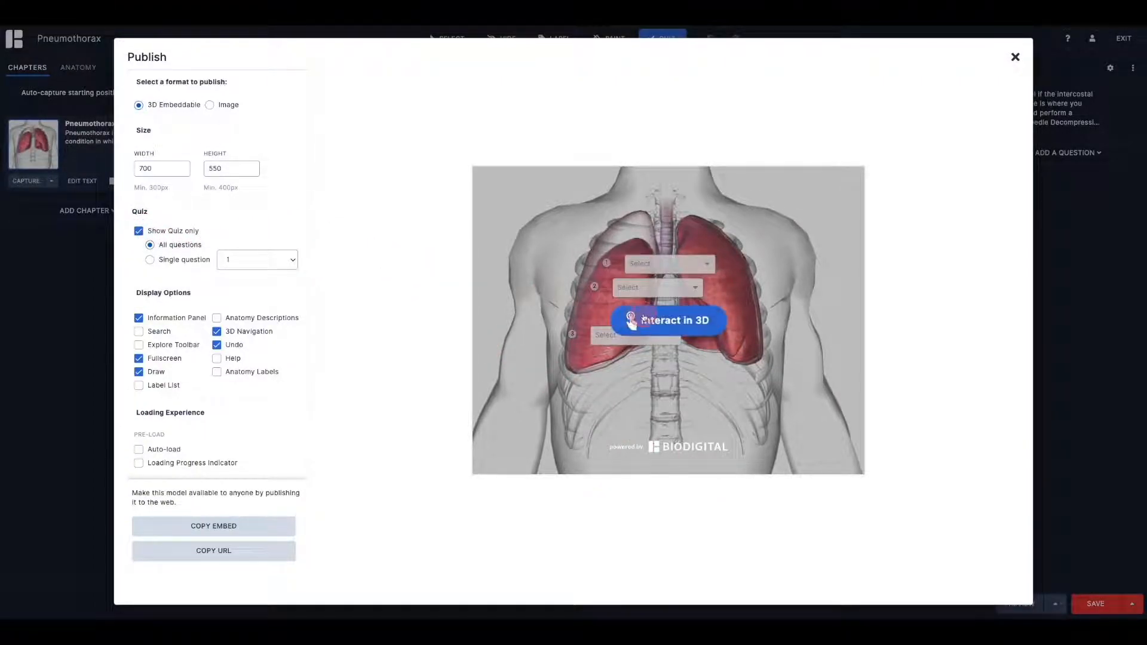
{"action": "left_click", "coordinate": [632, 321]}
{"action": "left_click", "coordinate": [631, 356]}
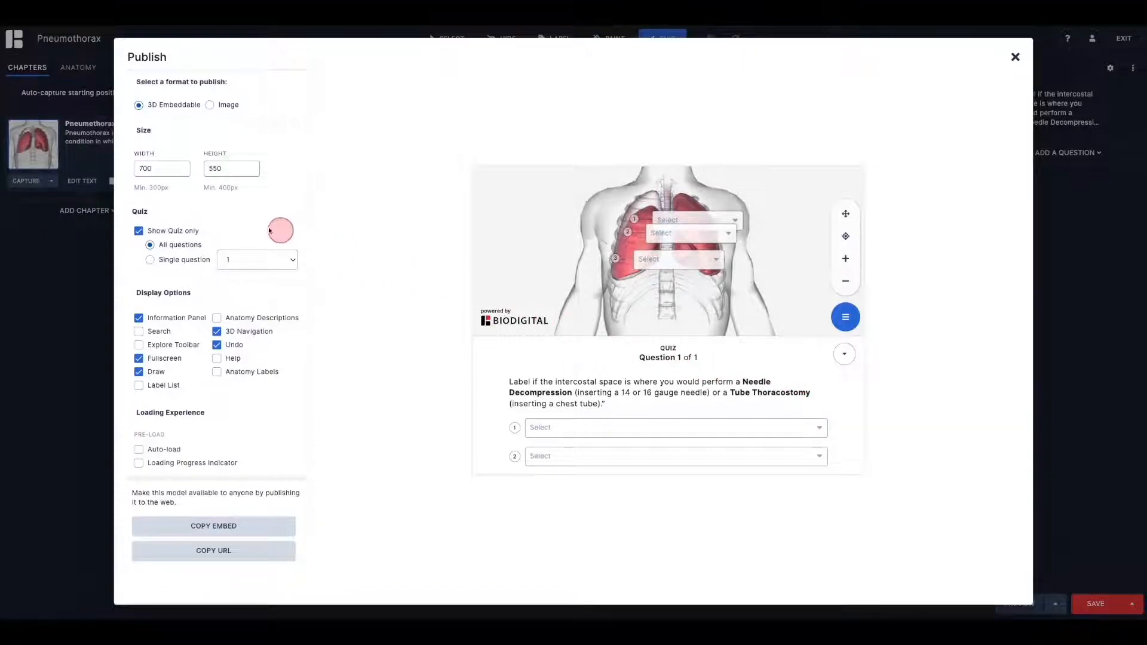
- Turn off Show Quiz only and check where the full model's interactive preview offers Take Quiz, skipping the tutorial
{"action": "left_click", "coordinate": [140, 232]}
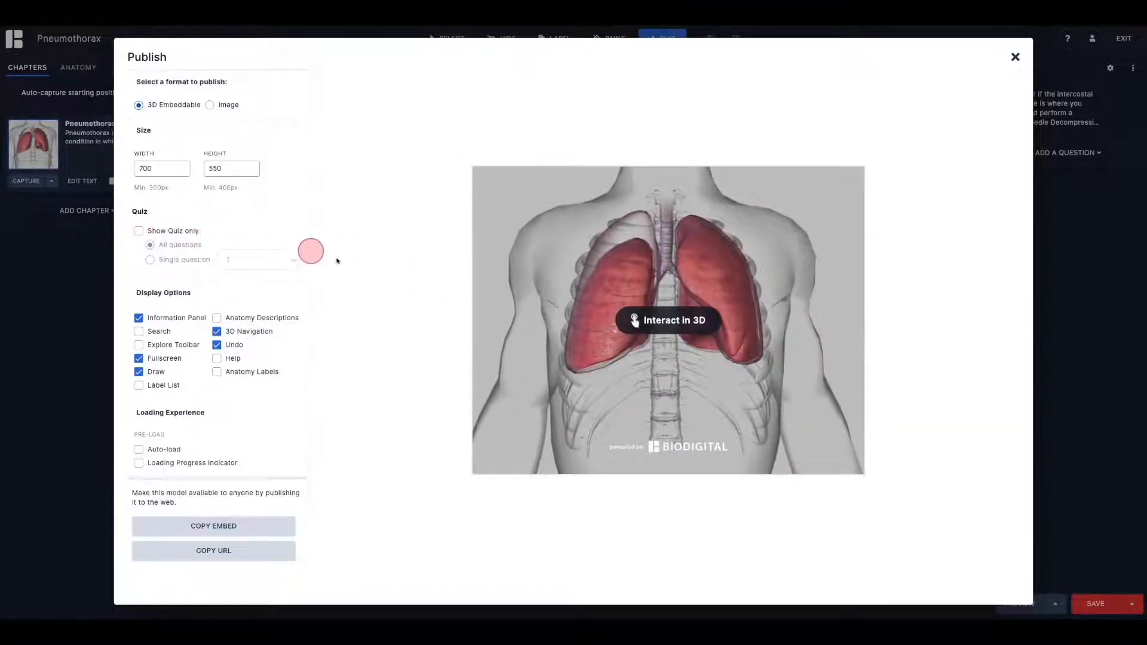
{"action": "left_click", "coordinate": [637, 319]}
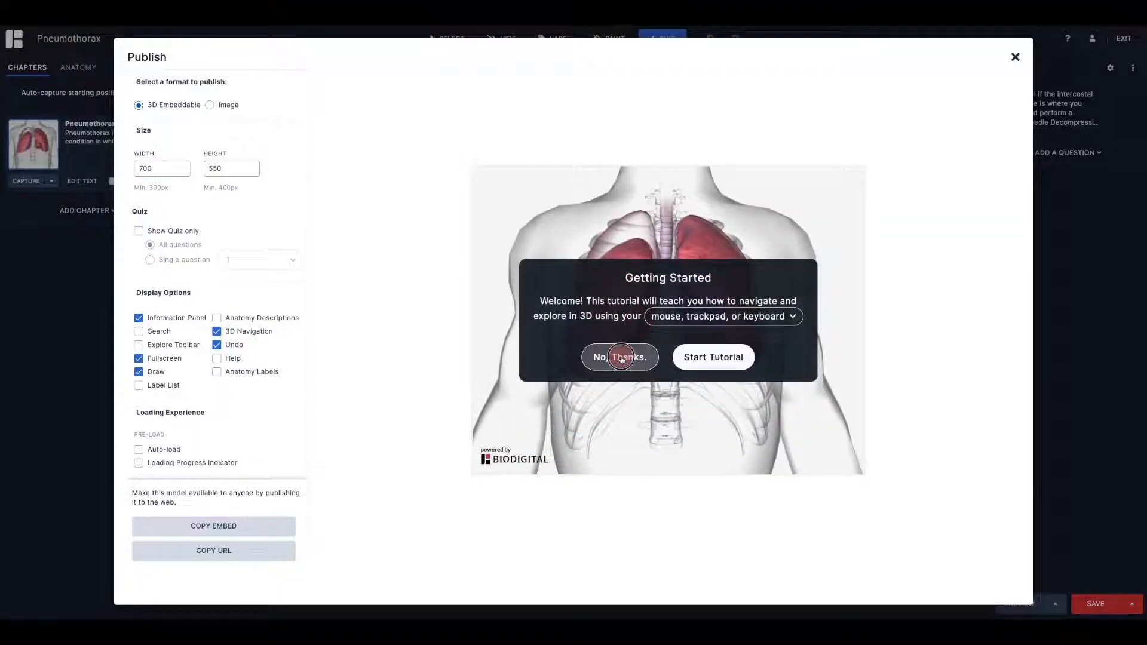
{"action": "left_click", "coordinate": [620, 357]}
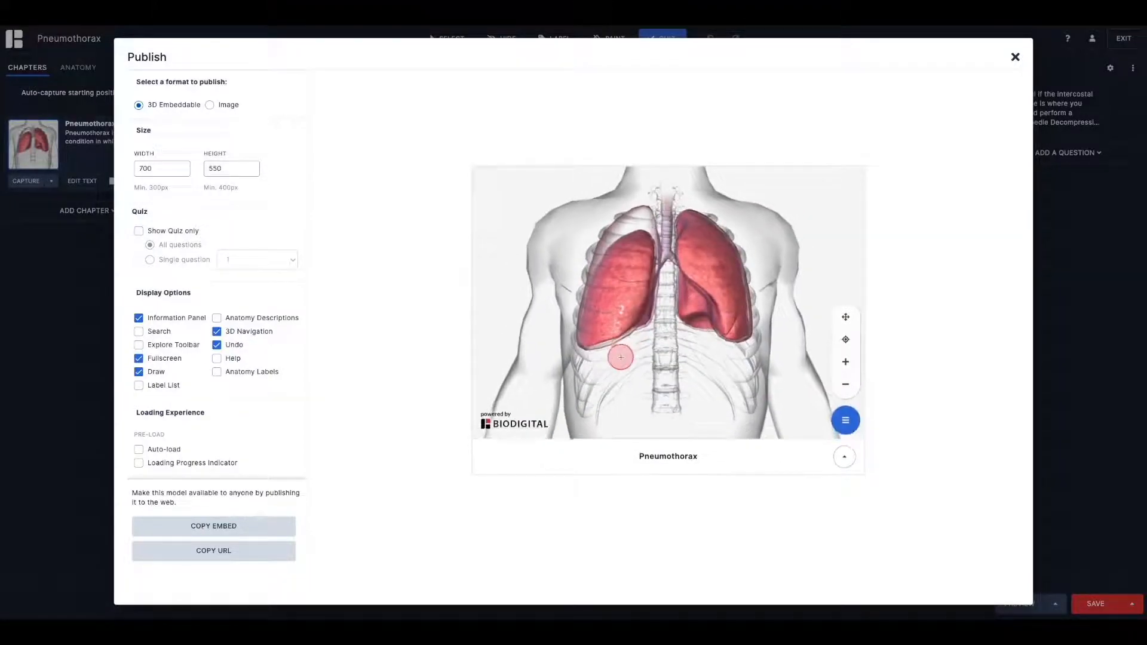
{"action": "left_click", "coordinate": [845, 419]}
{"action": "left_click", "coordinate": [832, 388]}
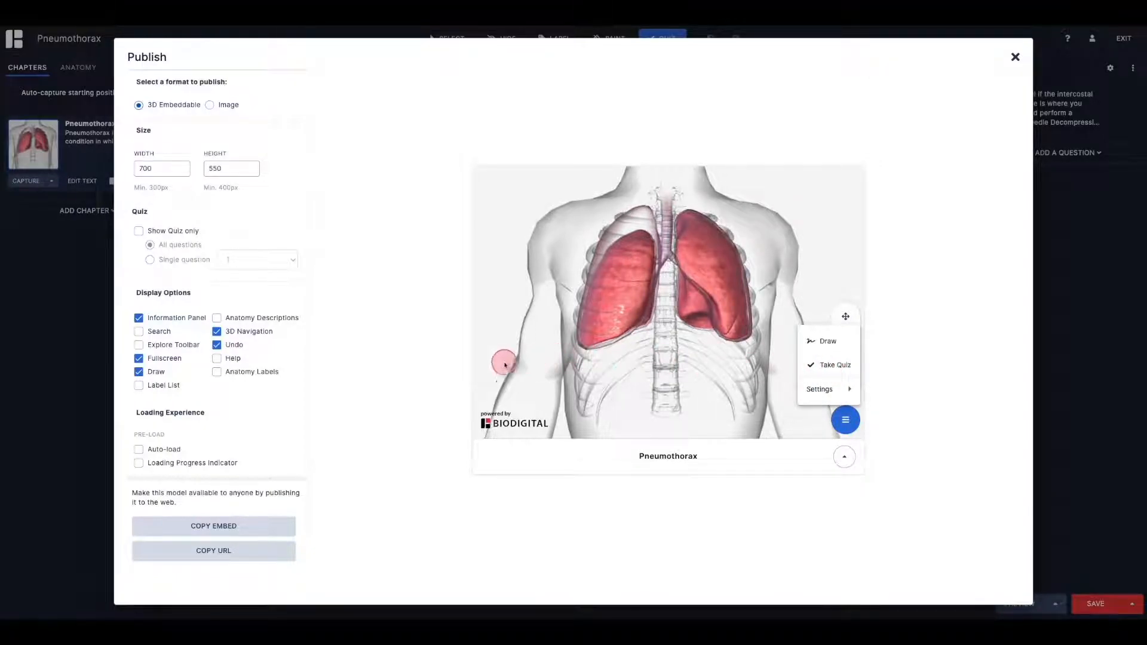
- Copy the published model's embed code and its URL
{"action": "left_click", "coordinate": [282, 529]}
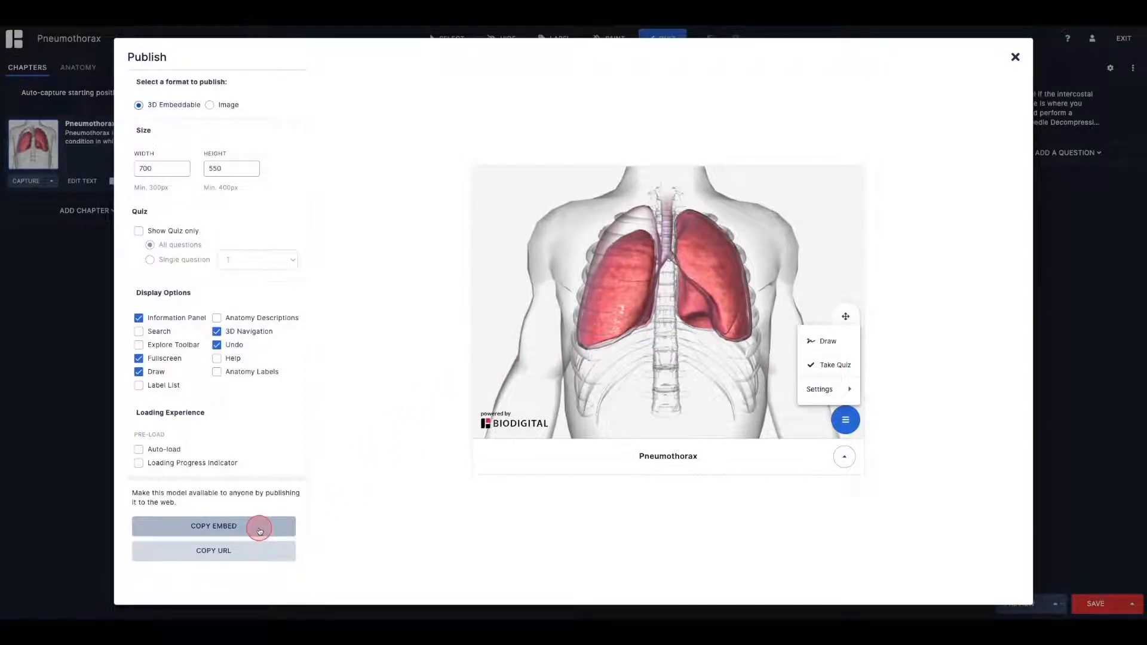
{"action": "left_click", "coordinate": [263, 551]}
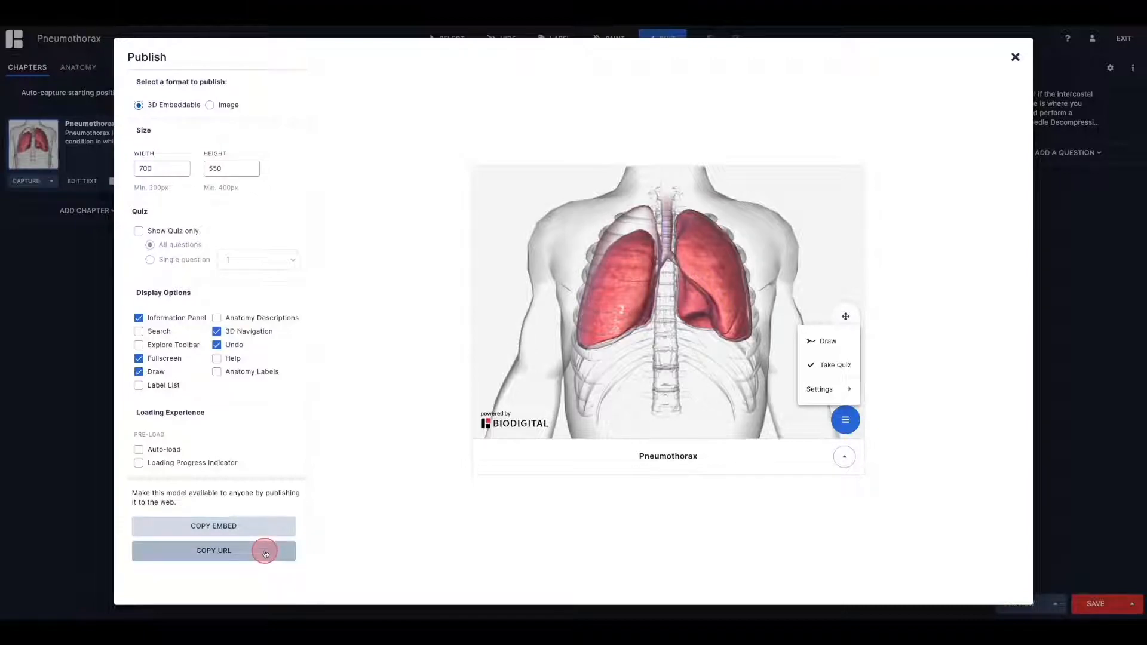